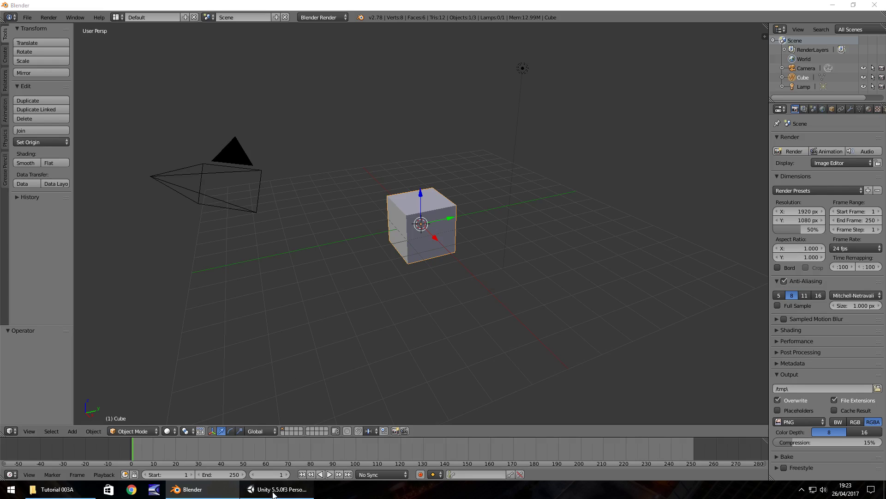
Step: Bring up the Unity editor showing the Area01 village scene with the NoticeBoard
click(295, 489)
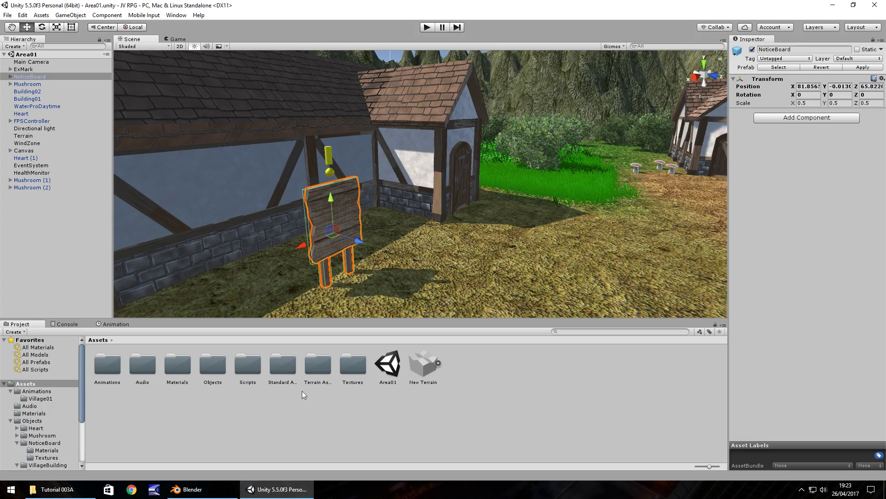
Step: Toggle between Blender and Unity a few times, ending in Blender's default cube scene
click(187, 489)
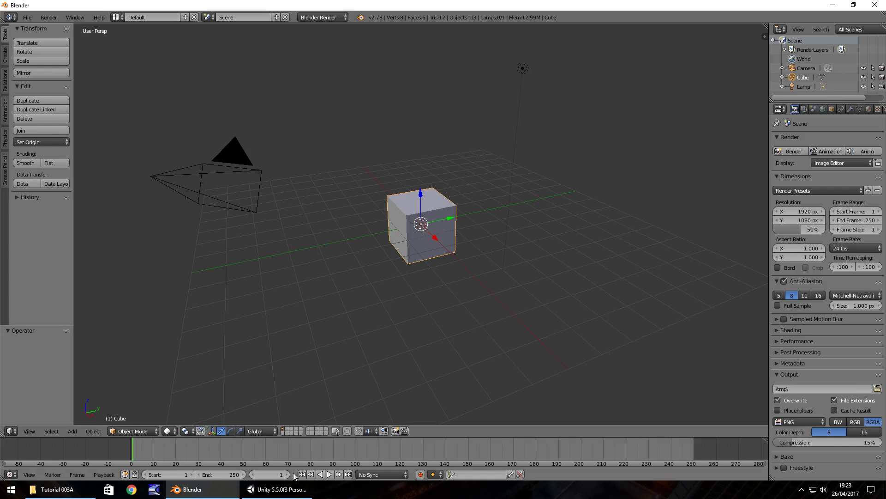
click(281, 492)
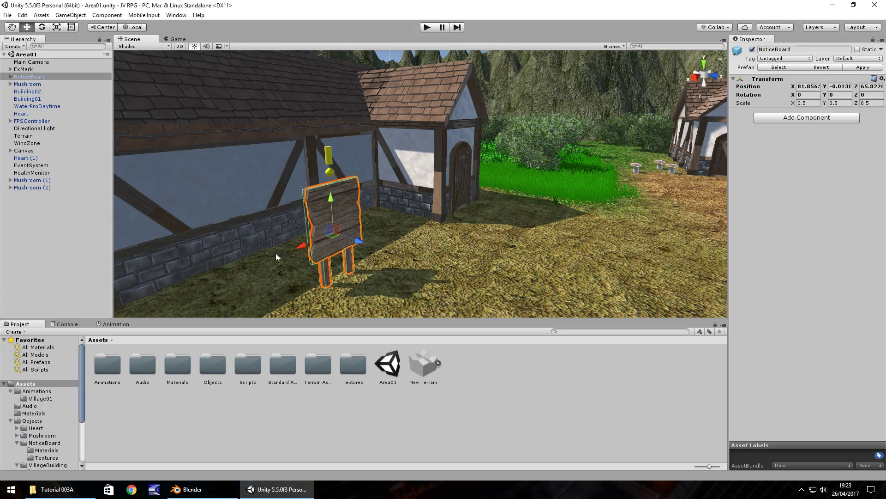
click(203, 488)
key(alt+Tab)
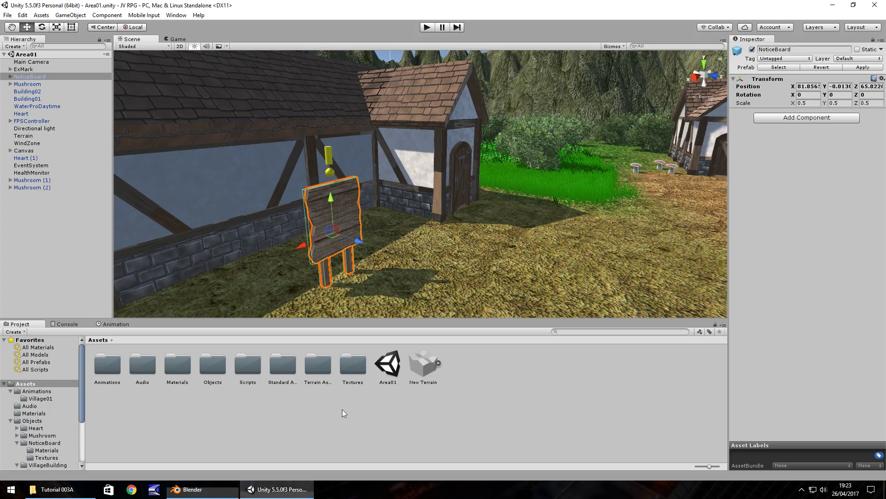
key(alt+Tab)
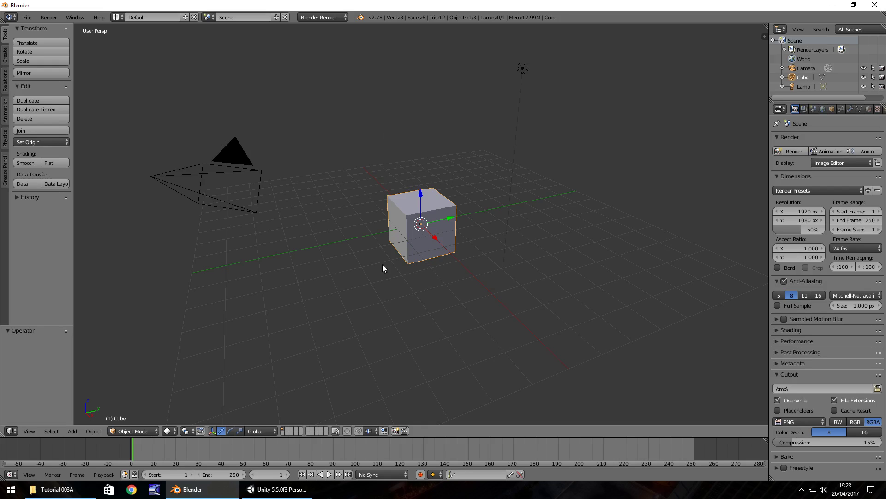
Step: Rename the default cube to 'Board' and set its X rotation to 90°
click(832, 108)
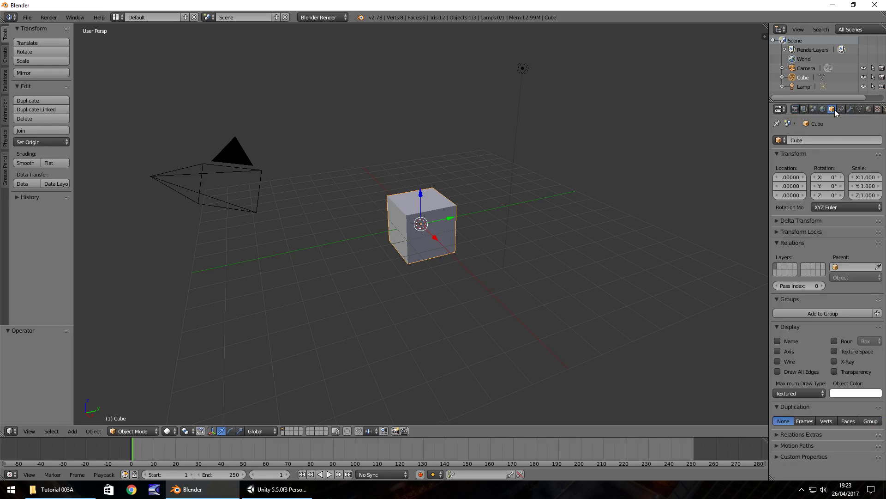
click(803, 139)
text(Board)
key(Return)
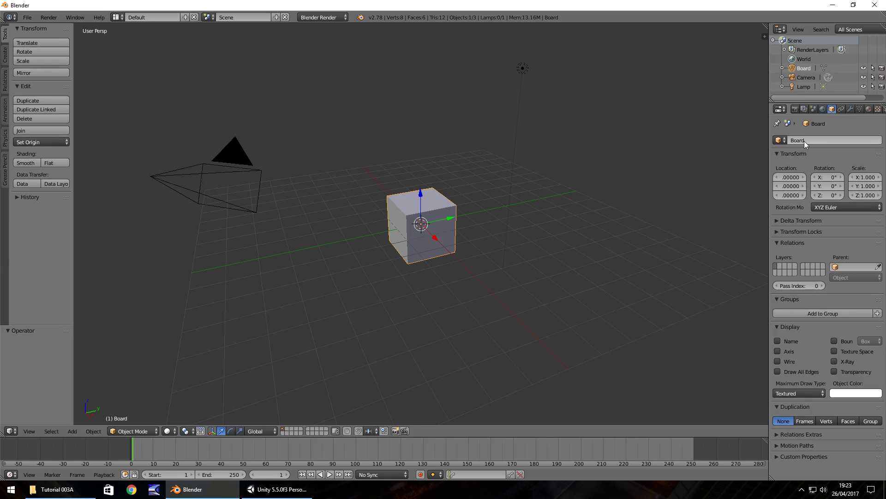
click(833, 176)
text(90)
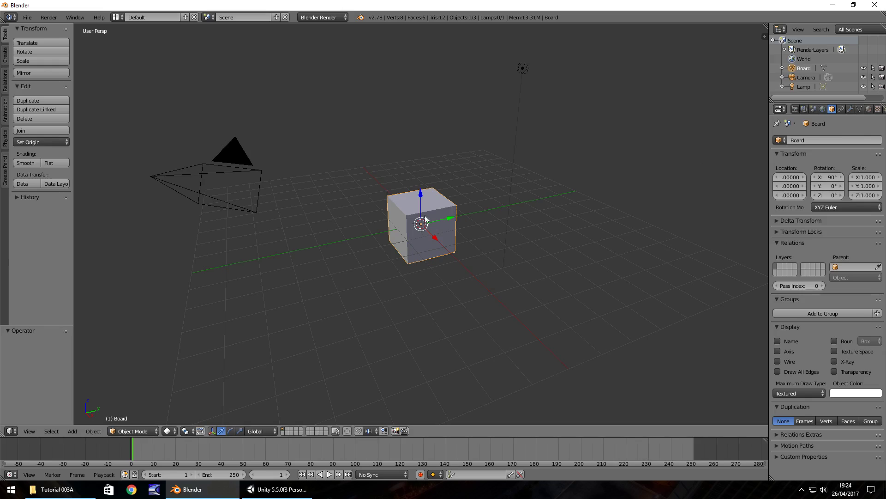
Step: Scale the Board to 0.1 × 2 × 1.5 and lift it about 2.6 units along Z
click(865, 177)
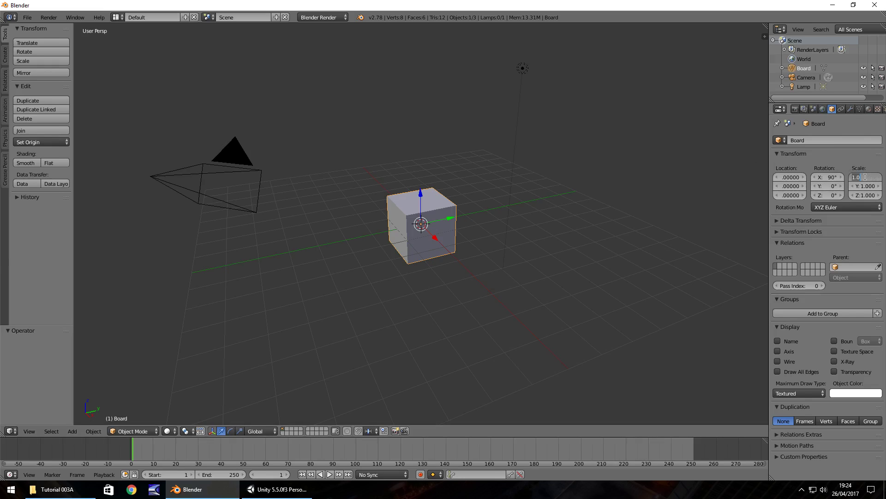
text(0.1)
key(Return)
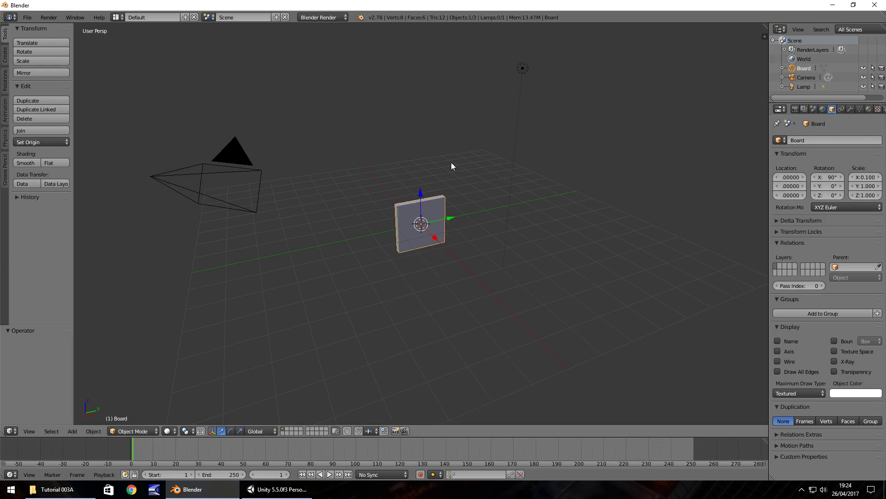
click(872, 187)
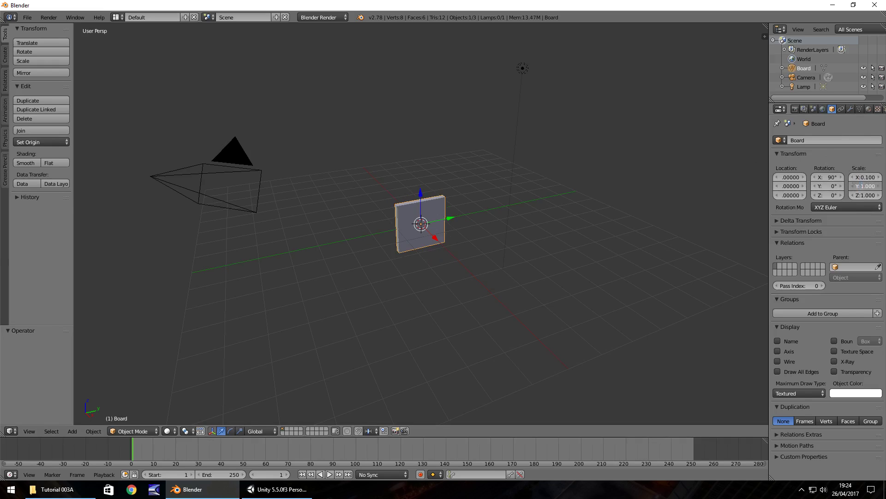
text(1.5)
key(Return)
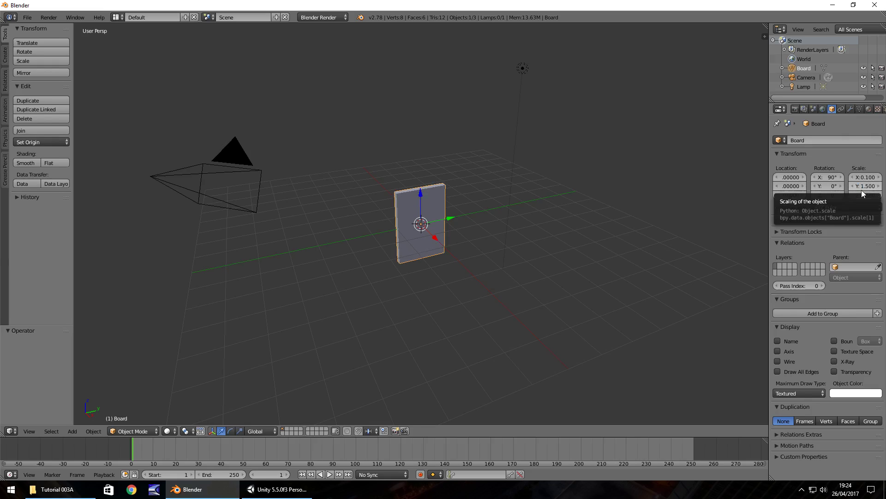
click(860, 190)
text(2)
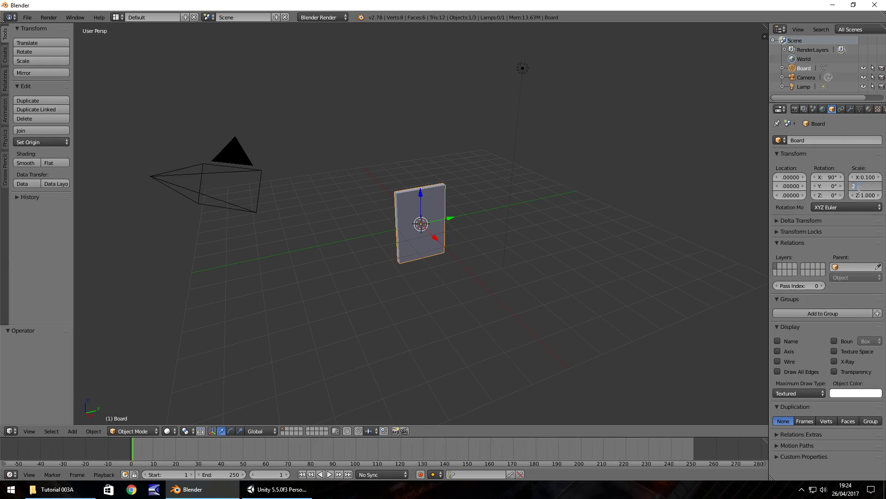
key(Return)
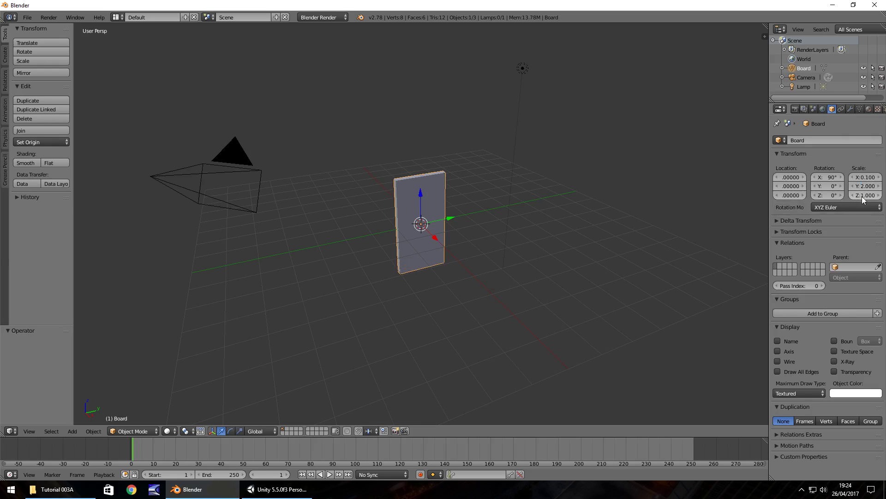
click(865, 195)
text(1.5)
key(Return)
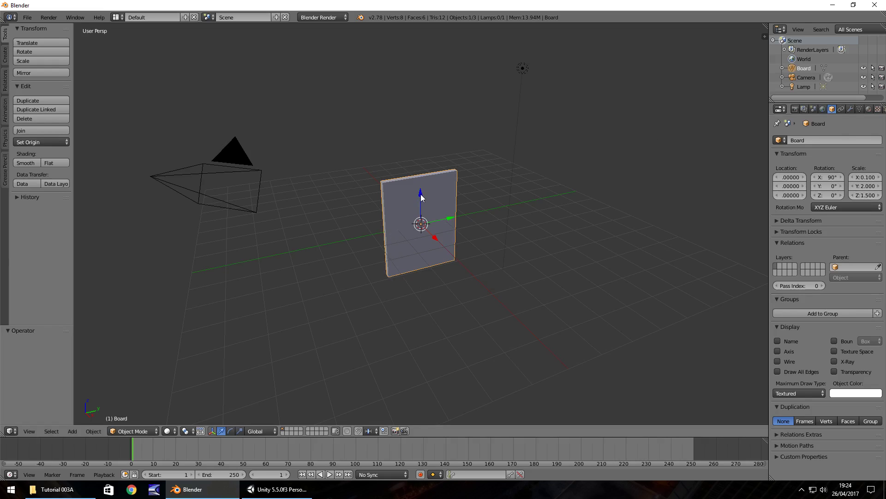
drag(421, 197, 411, 129)
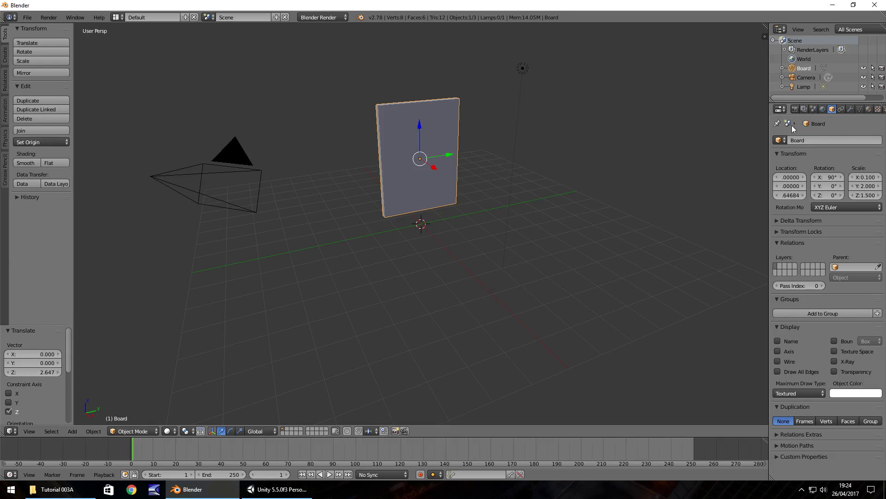
Step: Switch the render engine to Cycles Render
click(870, 109)
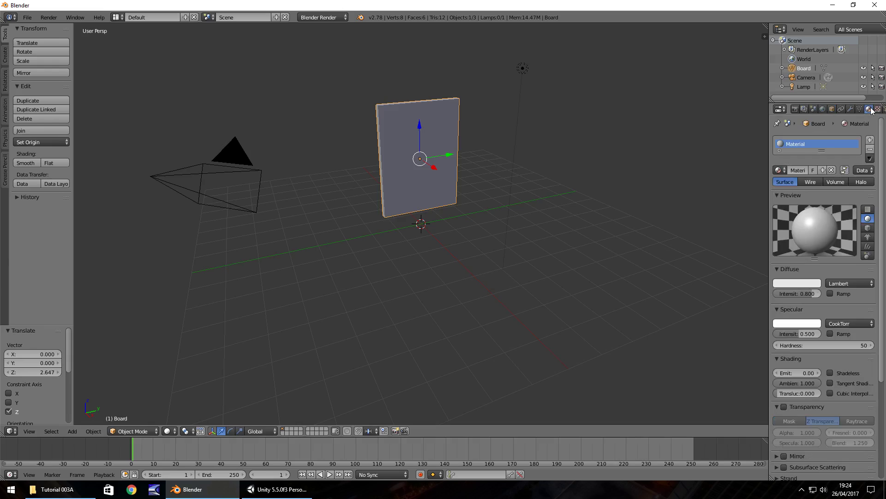
click(340, 17)
click(317, 49)
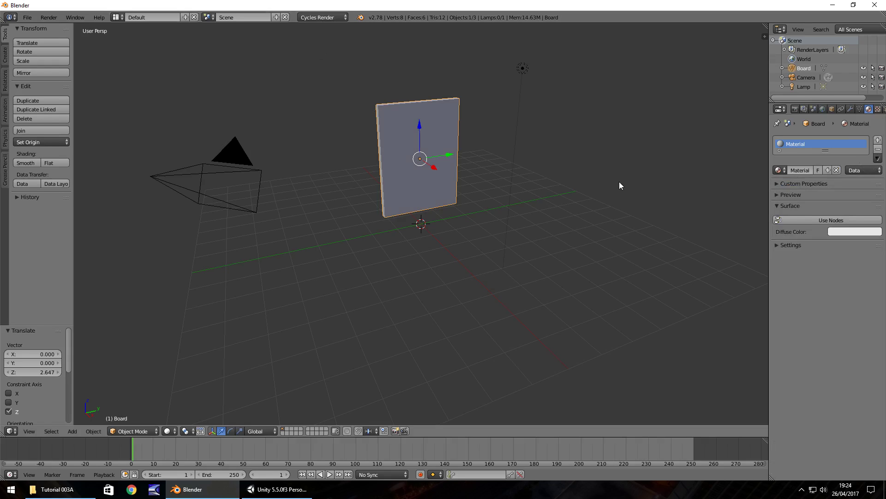
Step: Enable nodes on the Board material and load WoodHorizontal.jpg as an Image Texture for its color
click(816, 220)
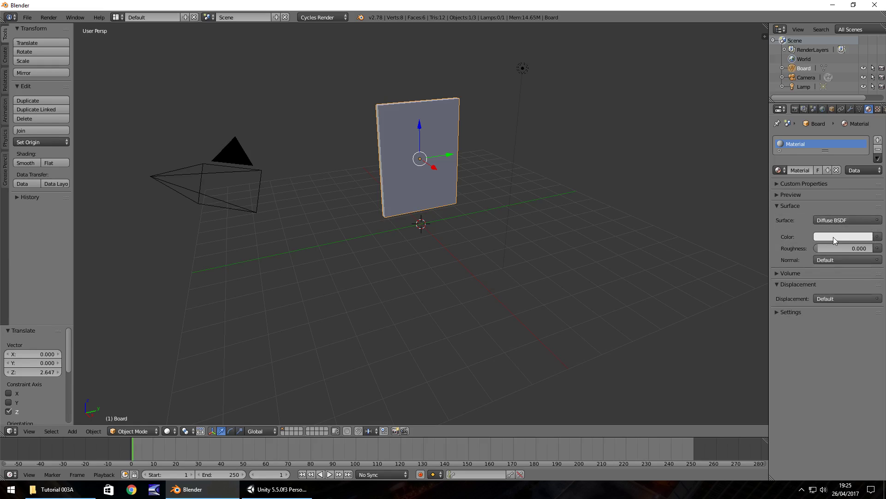
click(879, 237)
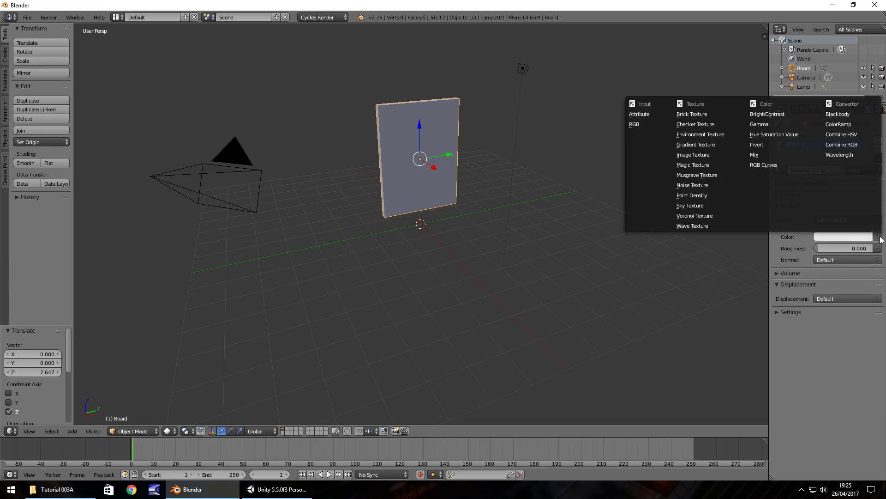
click(701, 154)
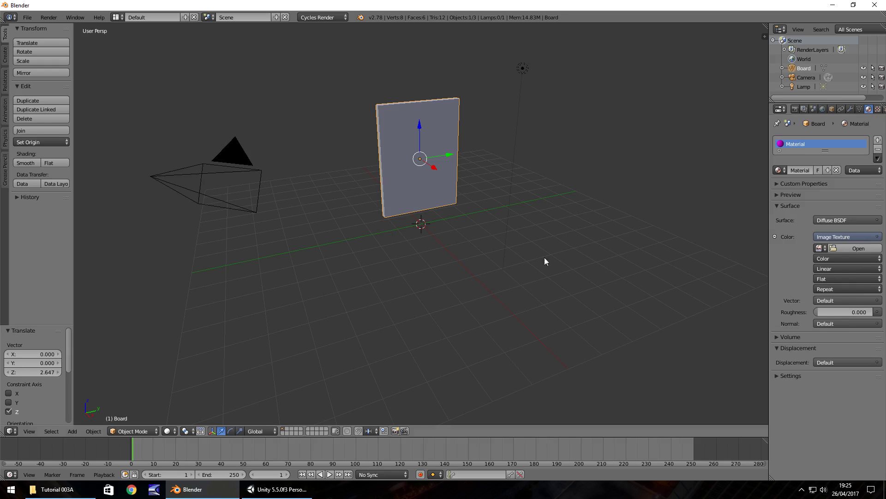
click(859, 248)
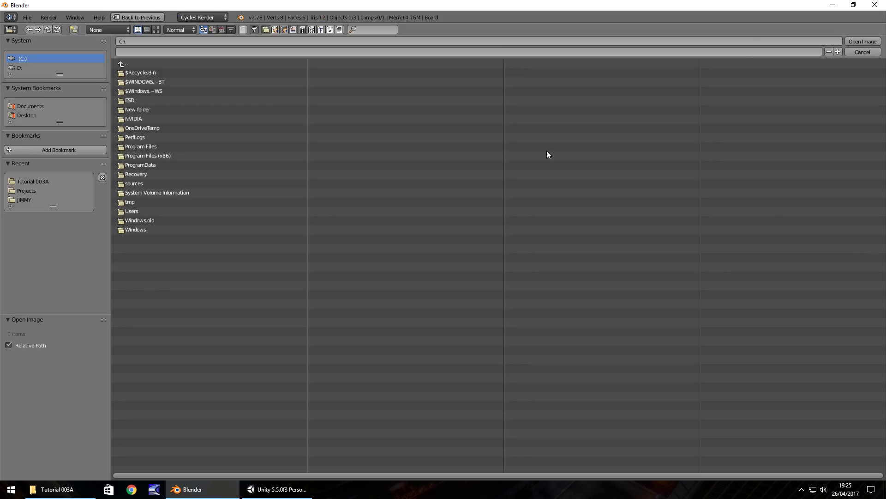
click(39, 181)
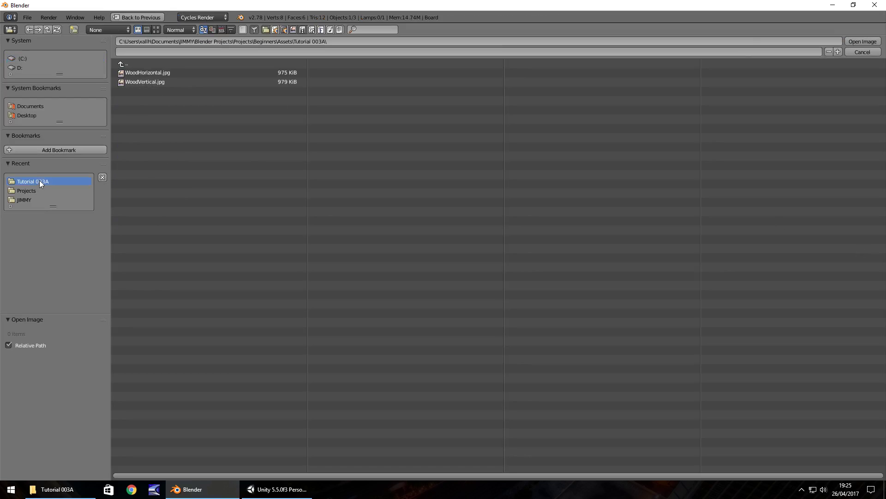
double_click(152, 73)
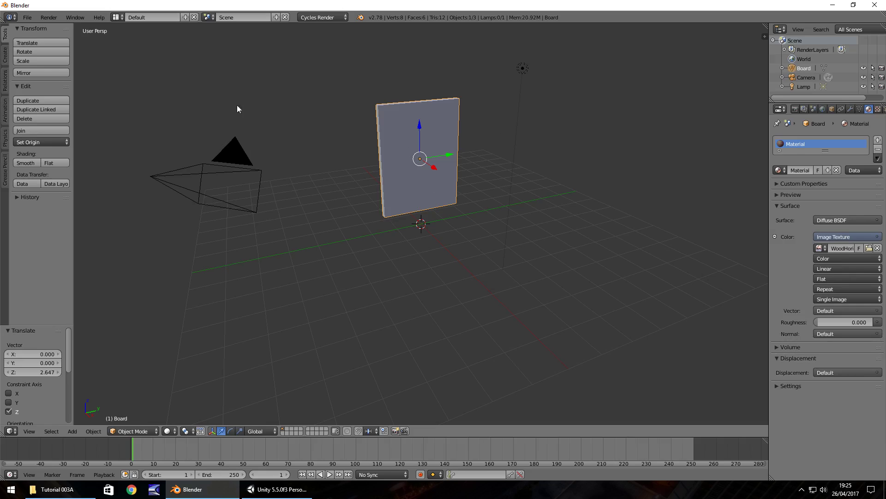
Step: Switch to the UV Editing layout with WoodHorizontal.jpg fitted in the image editor
click(118, 18)
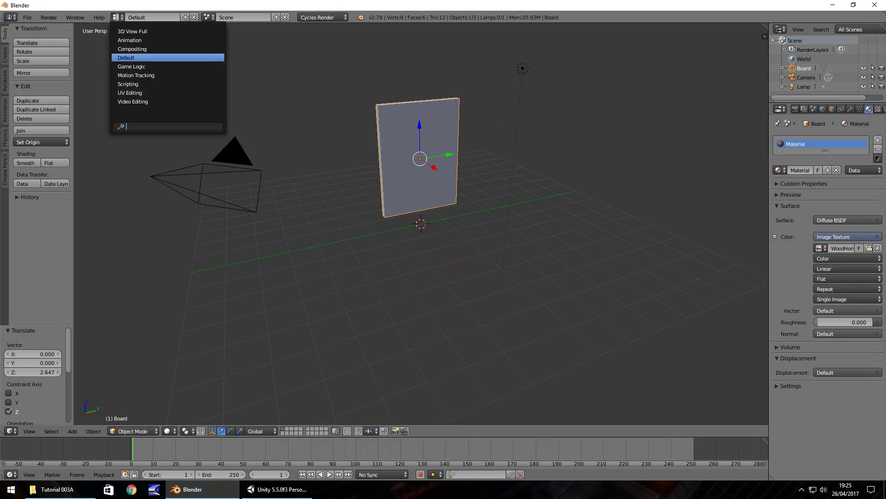
click(134, 93)
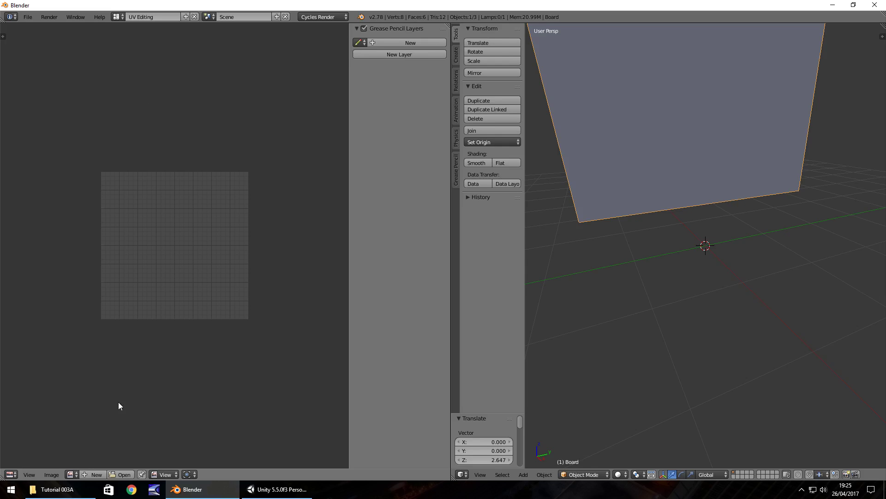
click(72, 474)
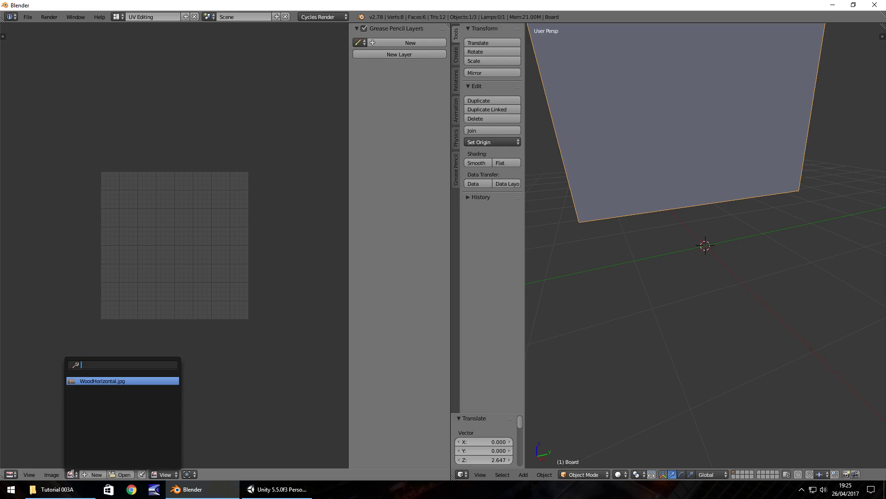
click(90, 380)
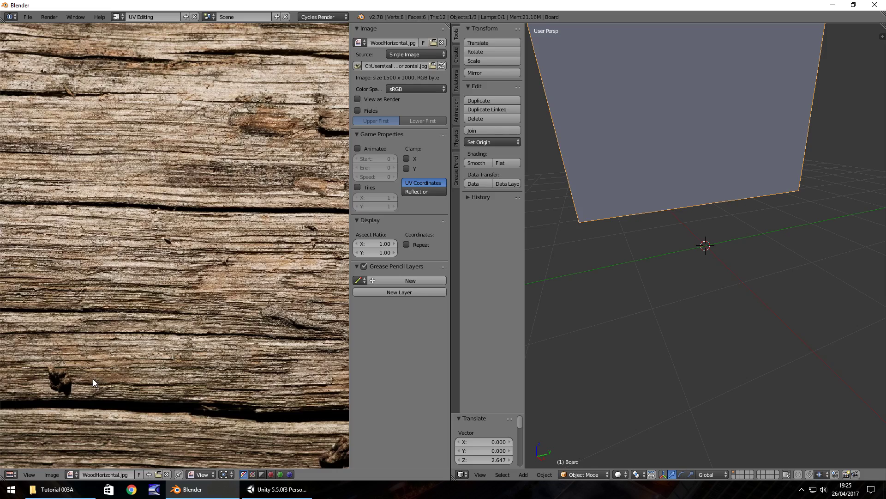
key(Home)
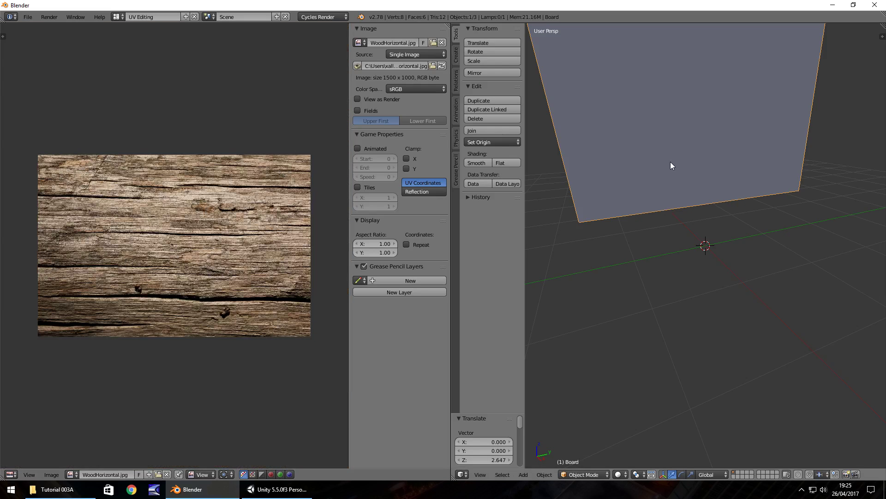
Step: Unwrap the whole Board mesh with Smart UV Project
key(Tab)
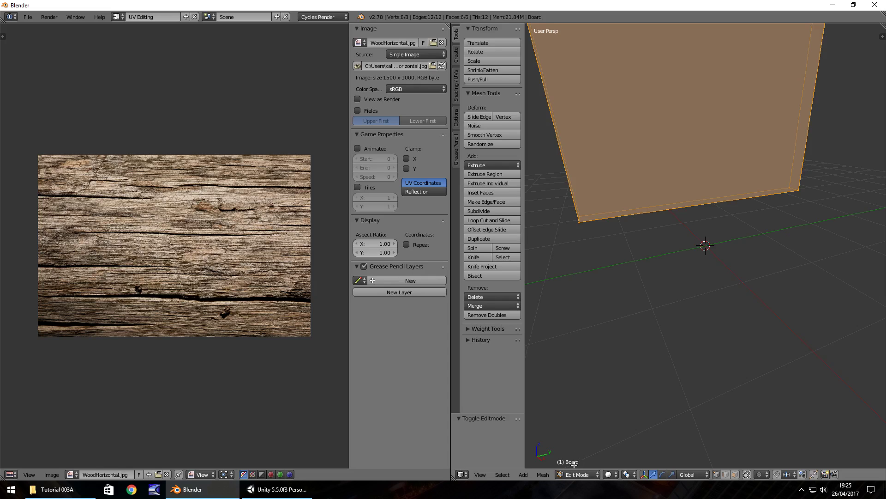
click(543, 475)
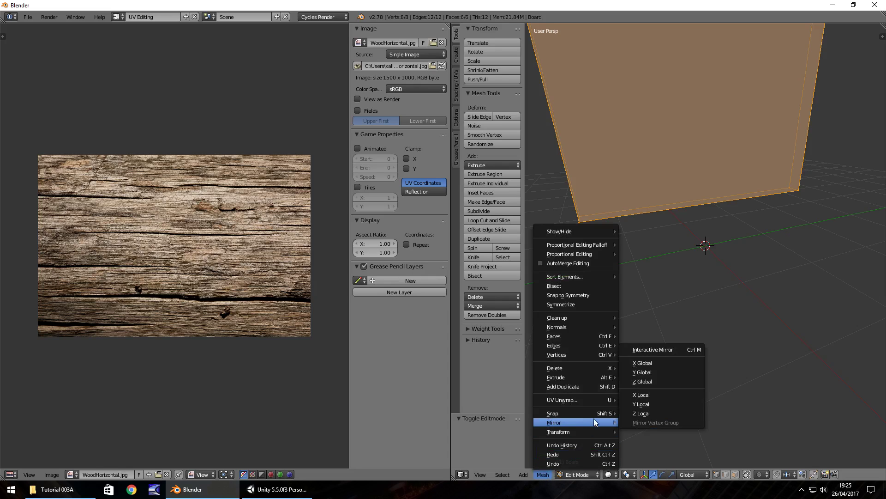
mouse_move(567, 400)
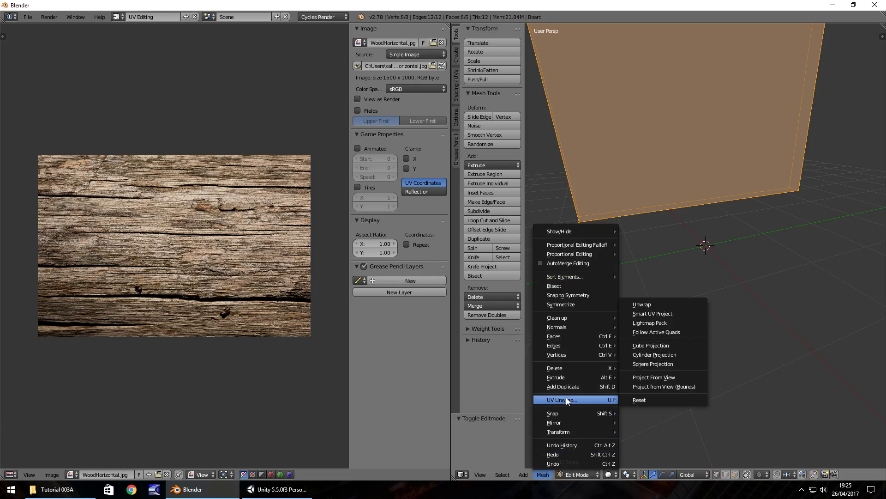
click(655, 314)
click(658, 382)
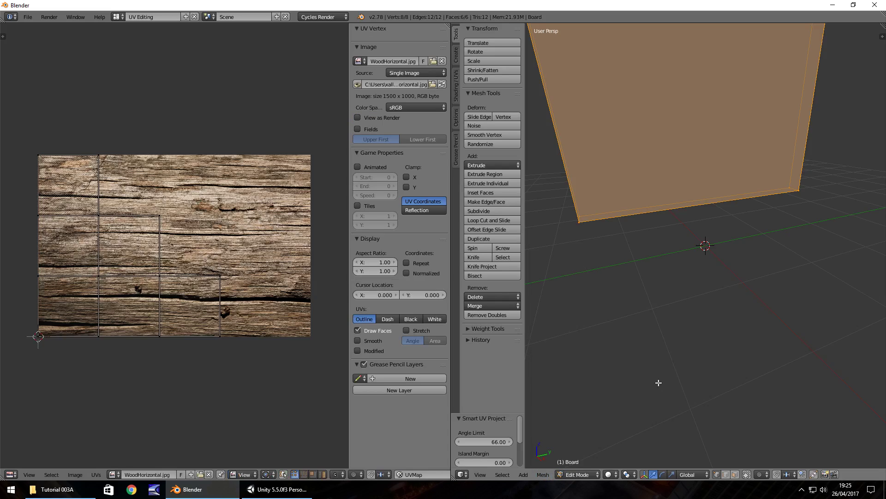
Step: Preview the board in Rendered shading, go back to Solid, and restore the Default layout
click(614, 477)
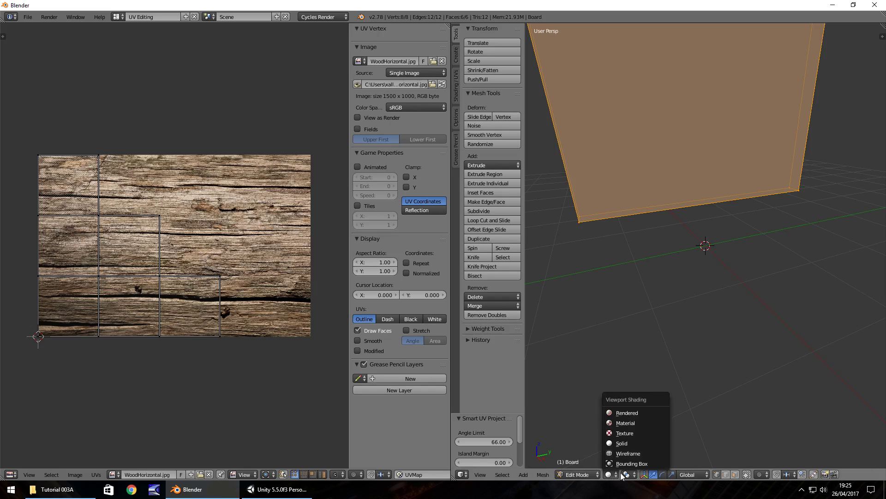
click(639, 412)
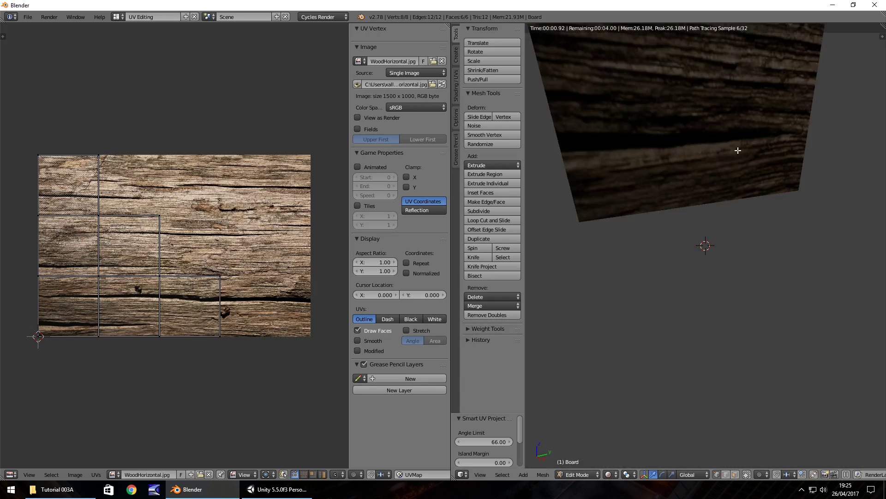
click(610, 474)
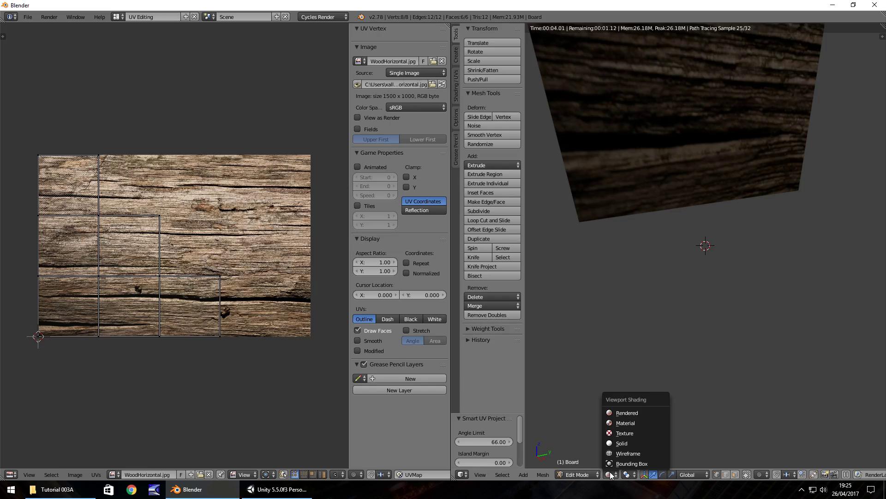
click(622, 443)
click(116, 17)
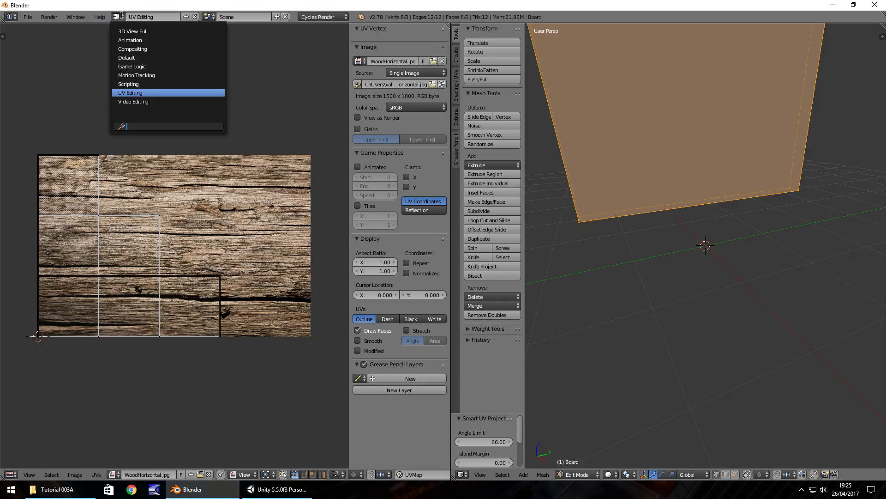
click(133, 57)
Step: Glance at the notice board in the Unity scene, then come back to Blender
middle_drag(519, 181, 470, 184)
key(alt+Tab)
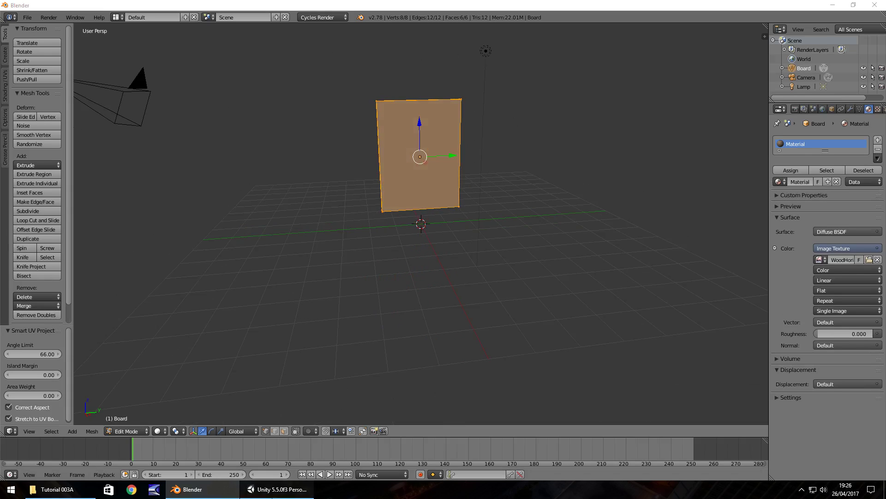
scroll(329, 229, up, 4)
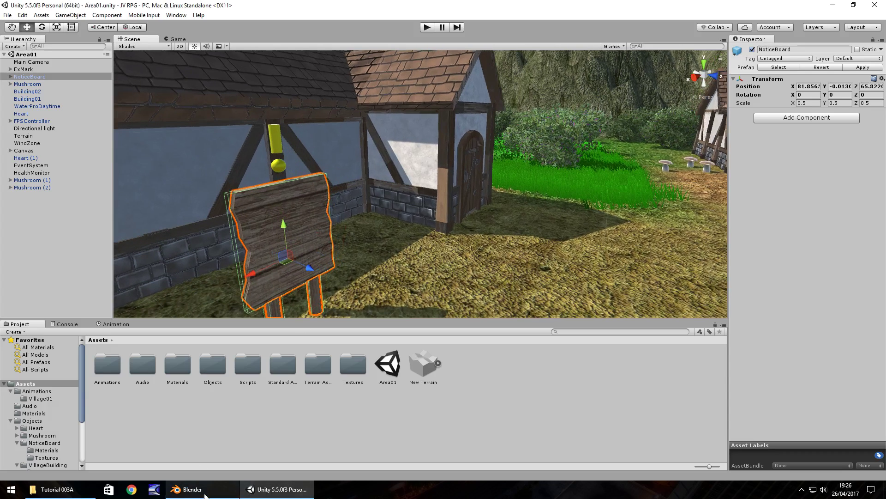
click(188, 489)
Step: In Edit Mode, select the board's right edge face and subdivide it three times
middle_drag(546, 129, 513, 135)
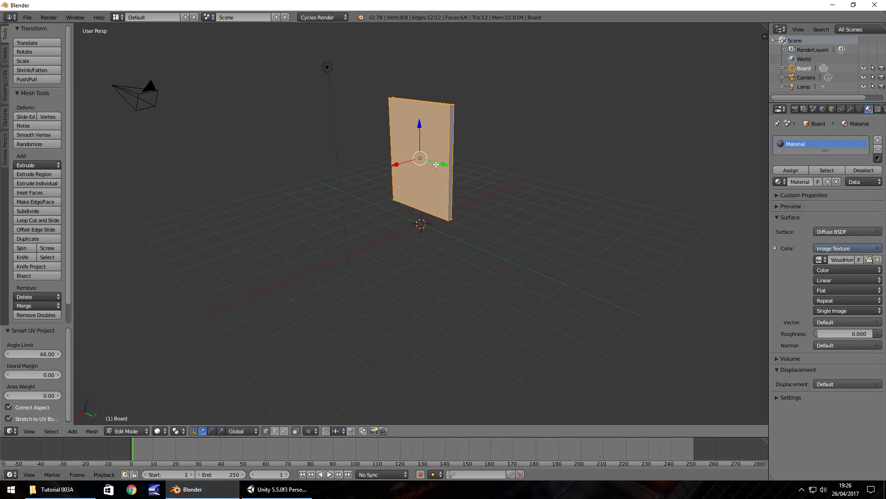
key(Tab)
key(Tab)
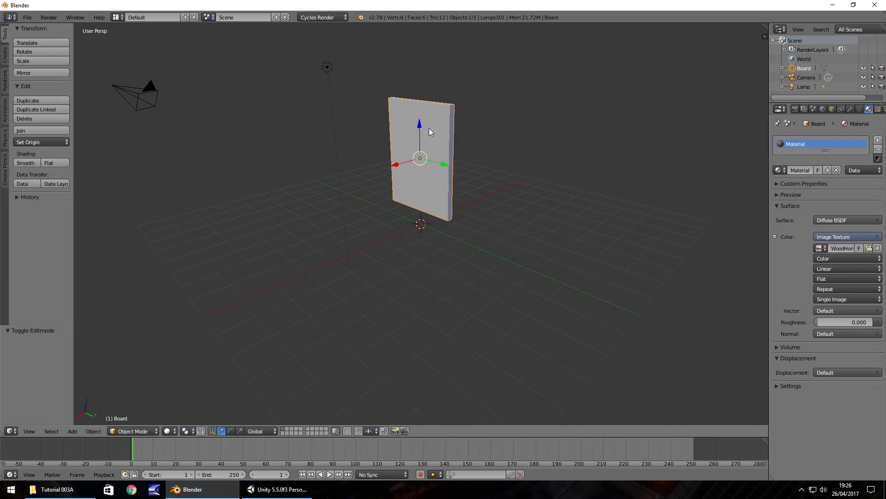
key(a)
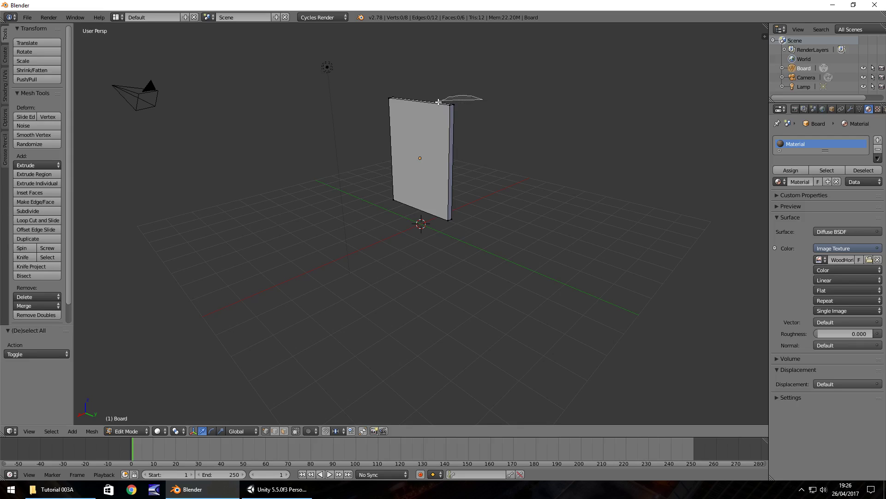
mouse_move(438, 101)
ctrl+mouse_down()
mouse_move(427, 159)
mouse_move(435, 205)
mouse_move(456, 238)
mouse_move(470, 228)
ctrl+mouse_up()
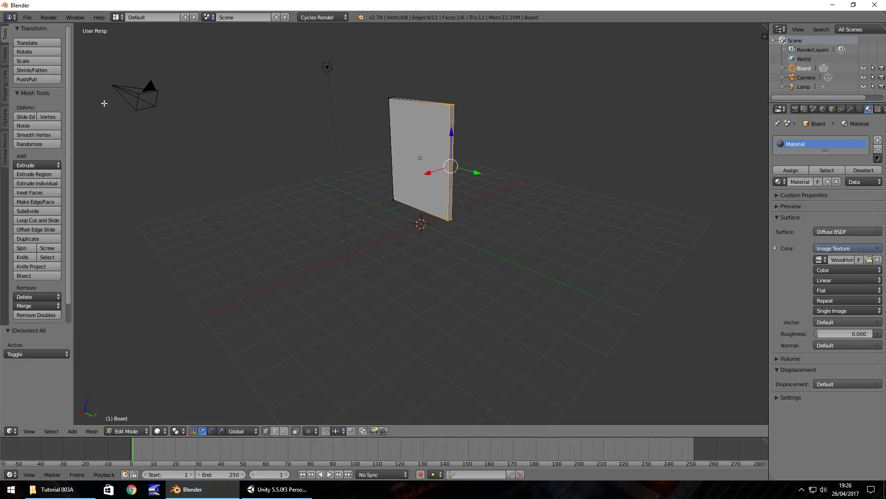
click(34, 211)
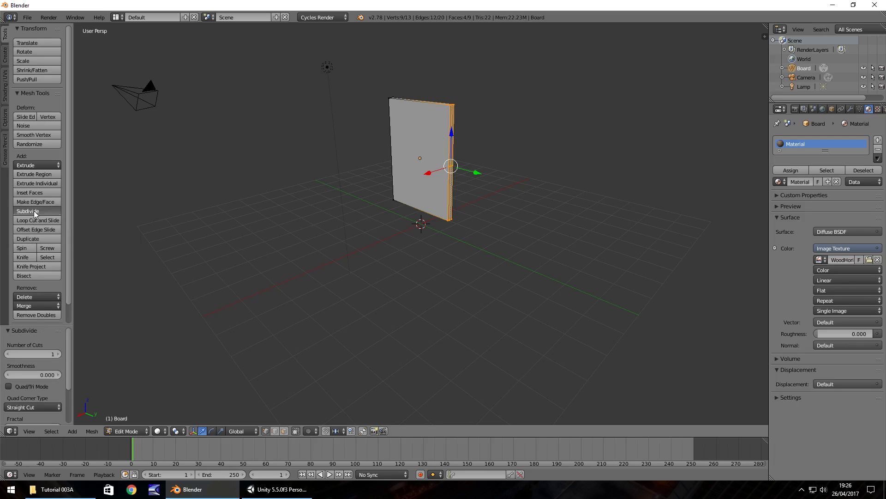
click(34, 210)
click(34, 211)
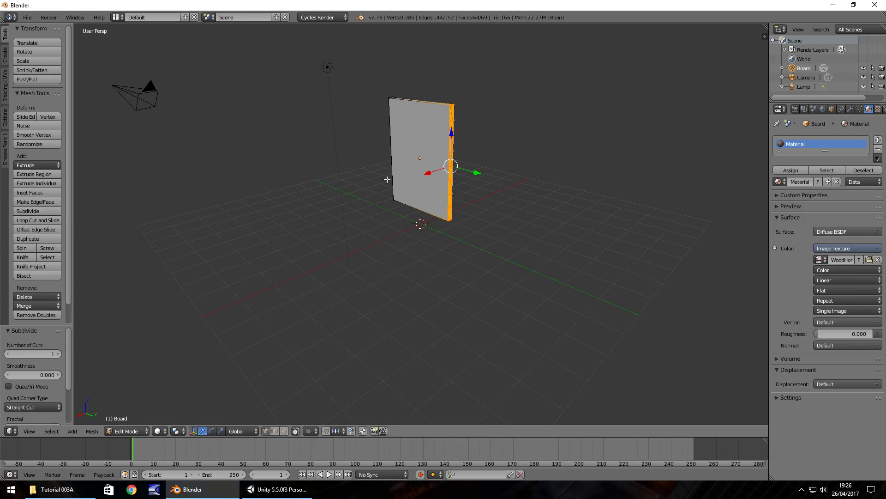
Step: Select the board's left edge face and subdivide it three times as well
middle_drag(386, 179, 492, 162)
key(a)
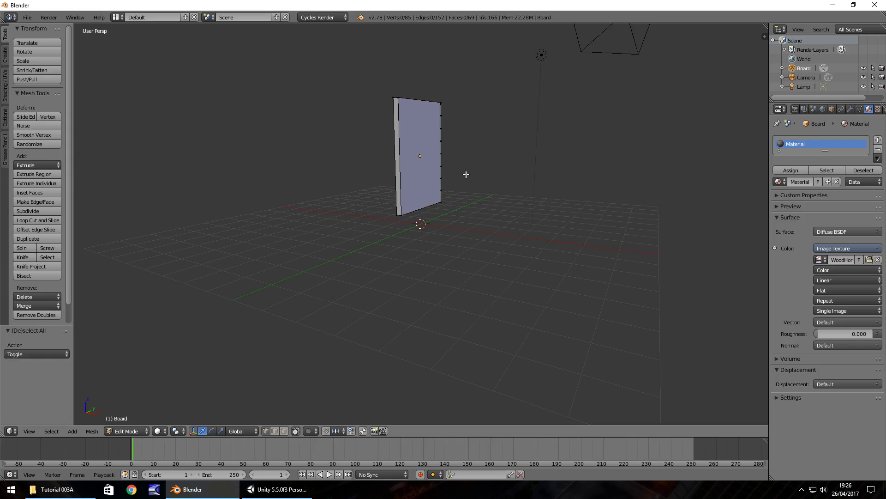
mouse_move(404, 229)
ctrl+mouse_down()
mouse_move(408, 92)
mouse_move(383, 88)
mouse_move(360, 205)
mouse_move(369, 234)
ctrl+mouse_up()
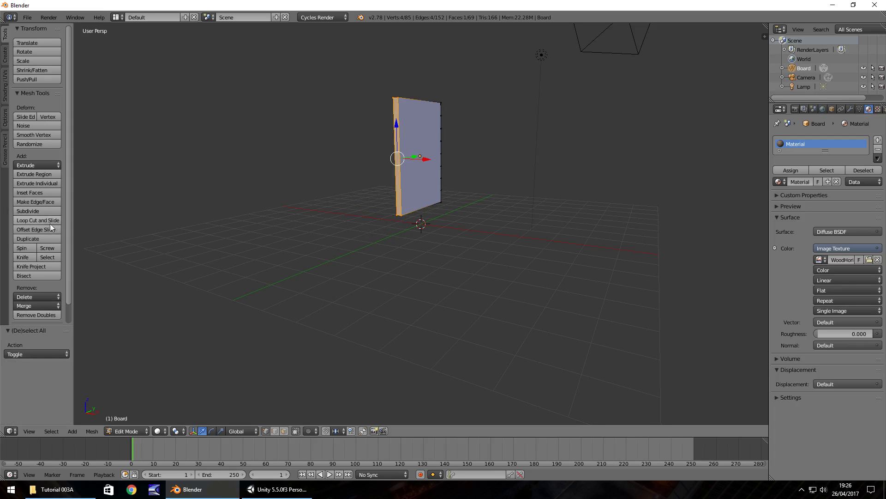
click(37, 212)
click(35, 211)
click(35, 211)
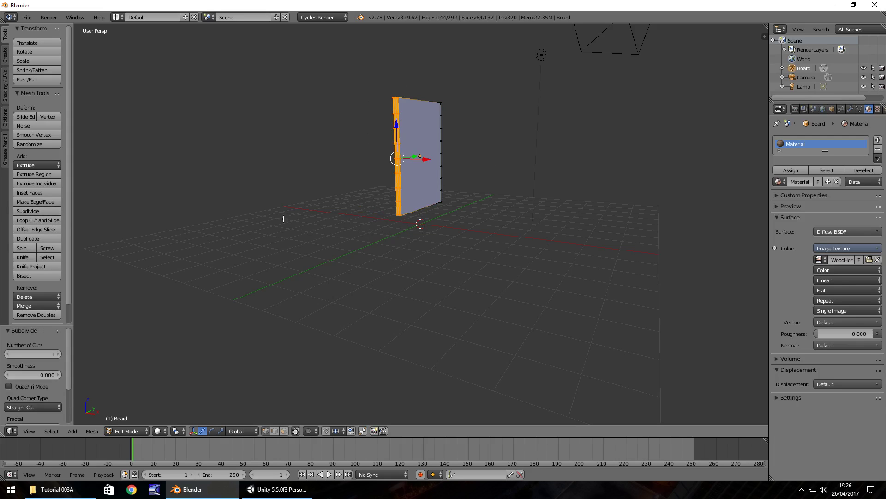
Step: Push a vertex loop on the board's left edge outward along Y
middle_drag(283, 217, 368, 204)
scroll(360, 214, up, 3)
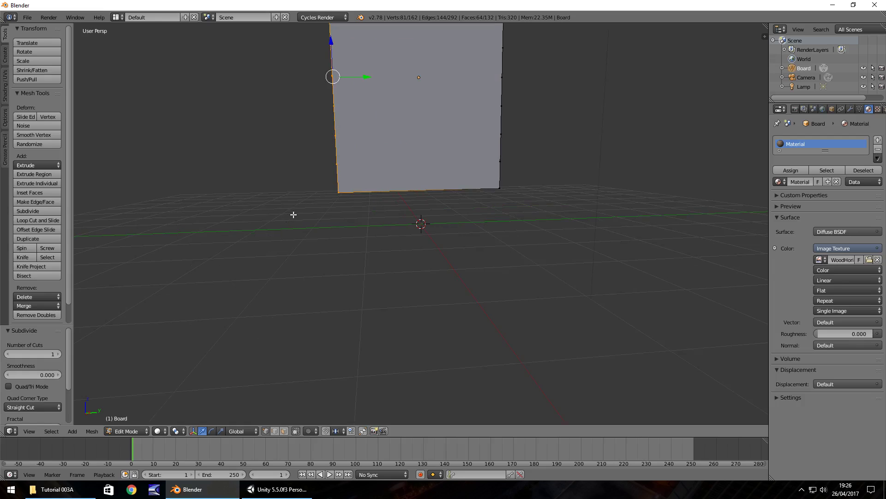
middle_drag(293, 213, 336, 223)
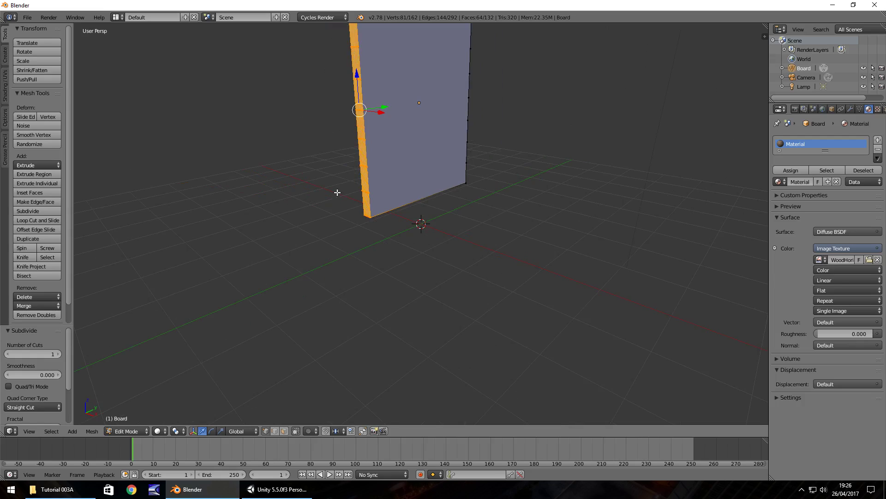
key(a)
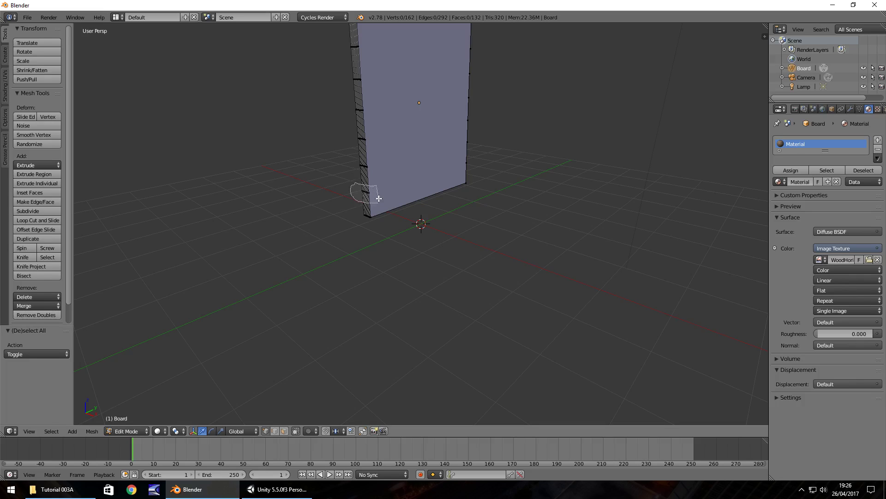
alt+right_click(376, 196)
mouse_move(392, 185)
mouse_down()
mouse_move(402, 184)
mouse_move(384, 172)
mouse_up()
Step: Move another group of left-edge vertices along Y to deepen the zigzag
key(a)
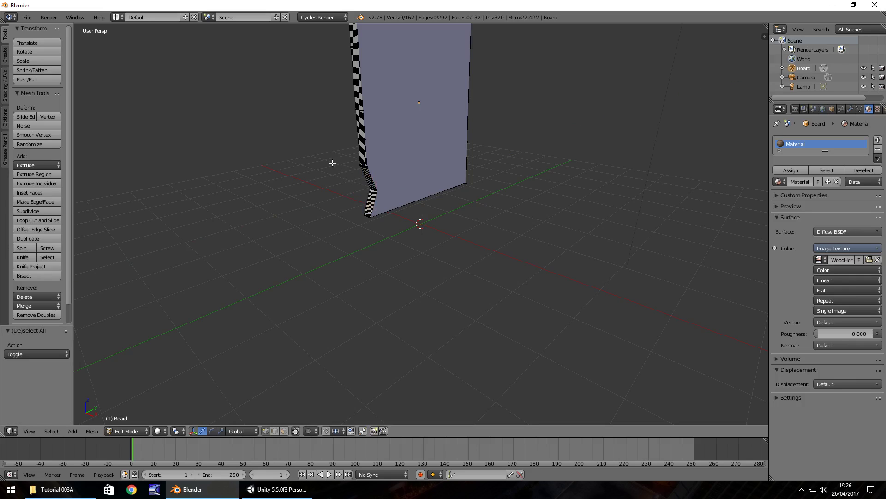
mouse_move(346, 131)
ctrl+mouse_down()
mouse_move(384, 146)
mouse_move(344, 144)
ctrl+mouse_up()
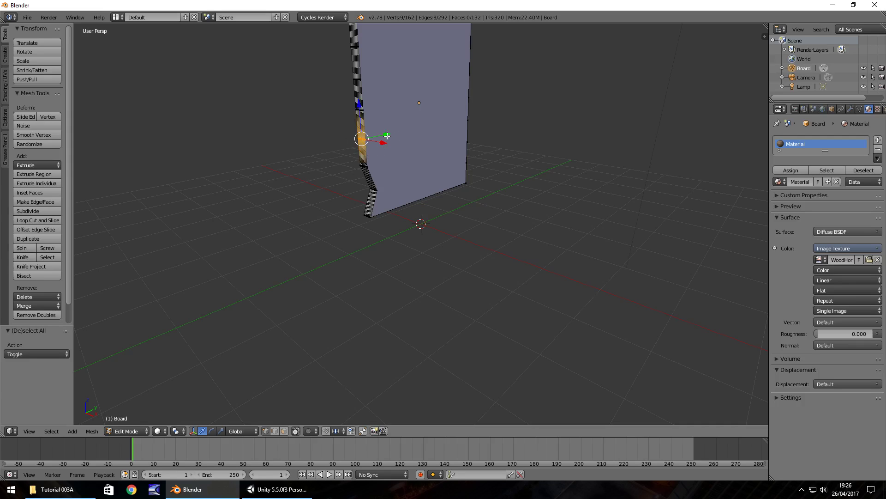
key(g)
key(y)
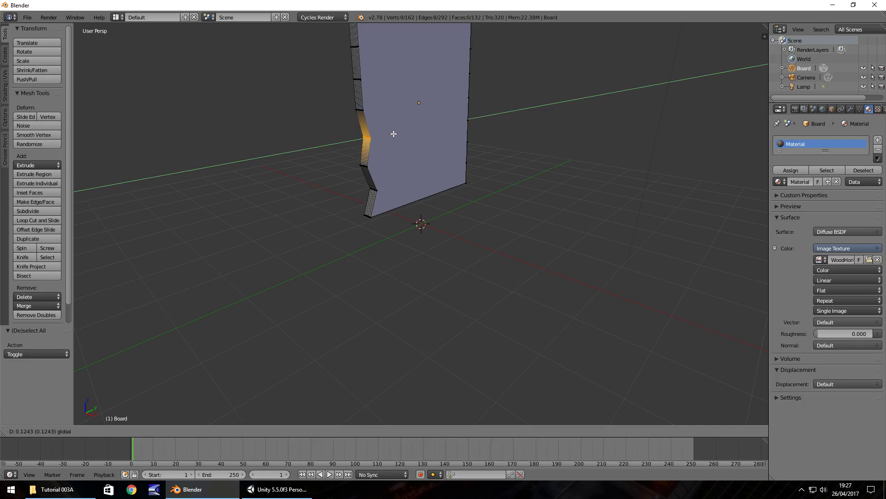
click(393, 134)
Step: Notch the upper-left edge by shifting its vertices along Y, redoing the move the other way
key(a)
mouse_move(405, 113)
middle_down()
mouse_move(338, 105)
mouse_move(342, 115)
middle_up()
mouse_move(341, 116)
ctrl+mouse_down()
mouse_move(365, 122)
mouse_move(370, 135)
mouse_move(346, 139)
mouse_move(375, 123)
ctrl+mouse_up()
key(a)
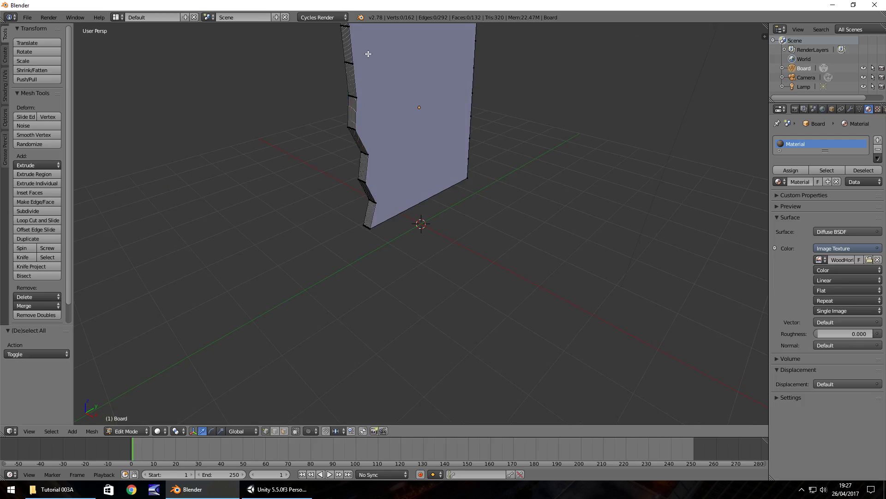
mouse_move(363, 55)
ctrl+mouse_down()
mouse_move(344, 57)
mouse_move(334, 74)
mouse_move(372, 59)
ctrl+mouse_up()
key(g)
key(y)
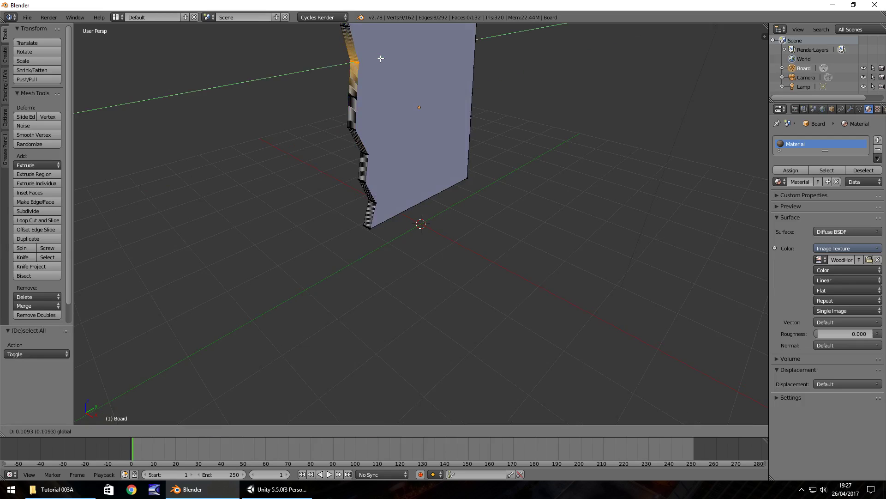
click(386, 60)
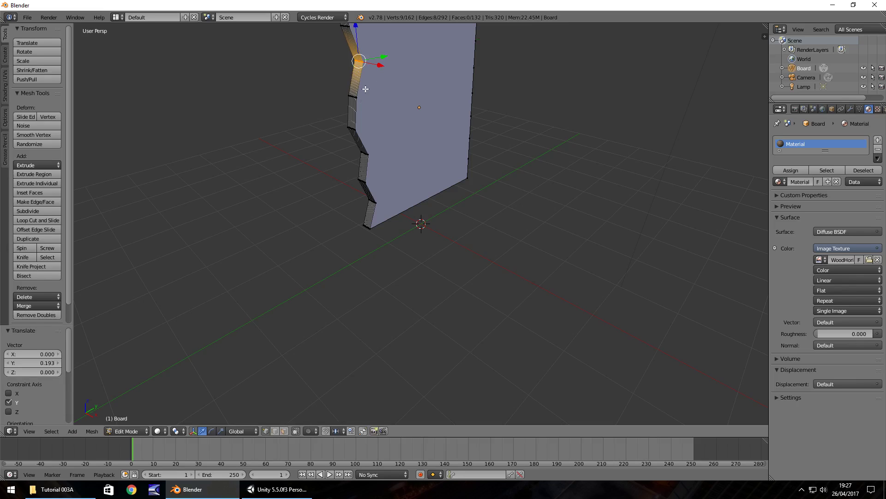
key(ctrl+z)
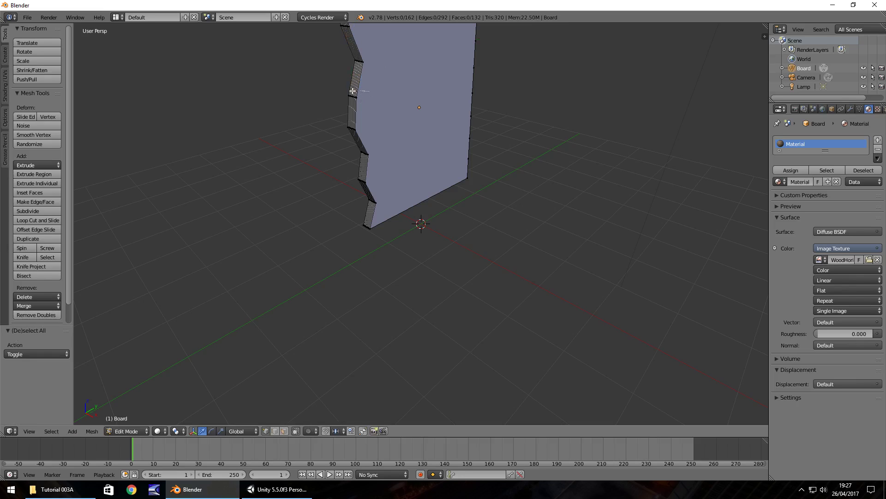
drag(378, 92, 368, 95)
middle_drag(368, 95, 396, 85)
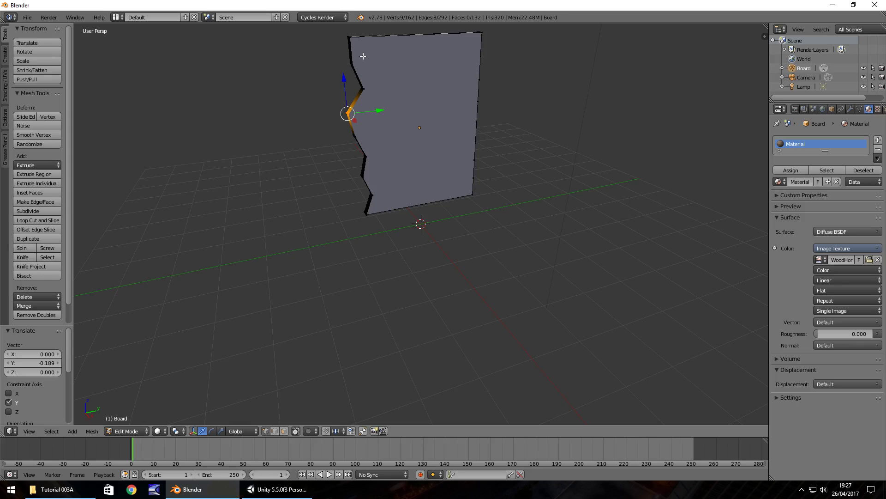
Step: Shift the top-left corner vertices along Y, the last group pushed 0.226
key(a)
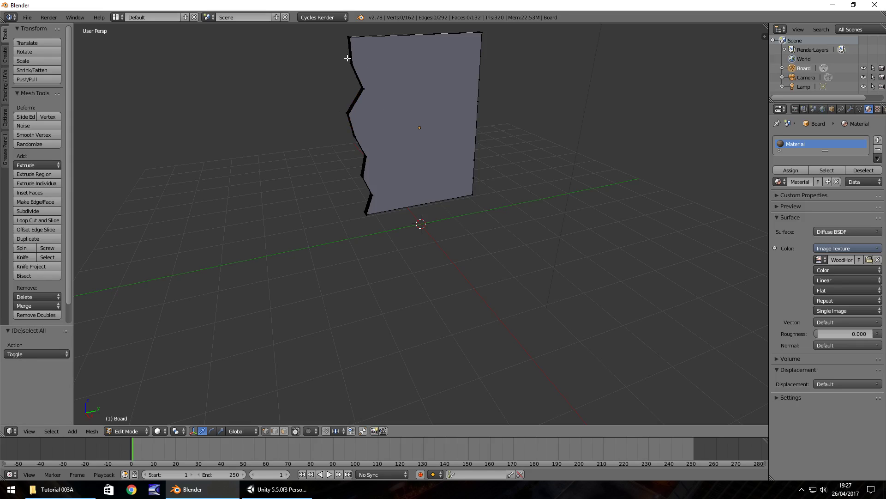
right_click(353, 60)
drag(380, 61, 385, 63)
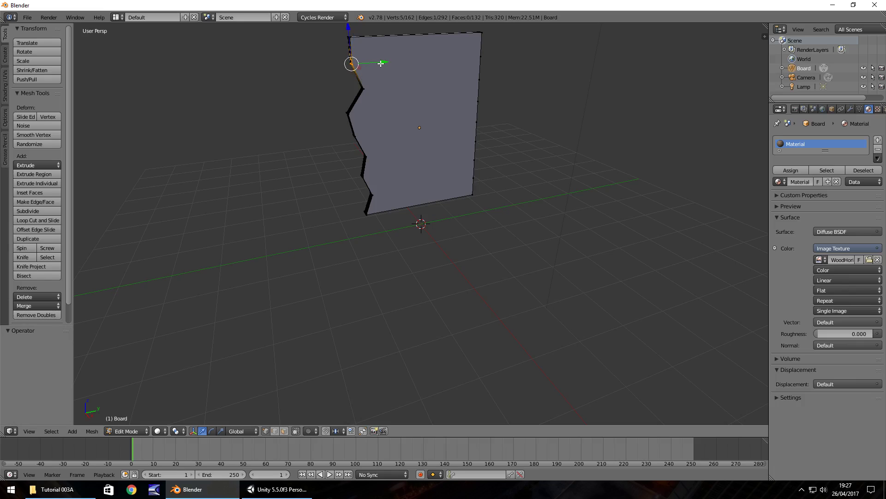
middle_drag(331, 76, 361, 78)
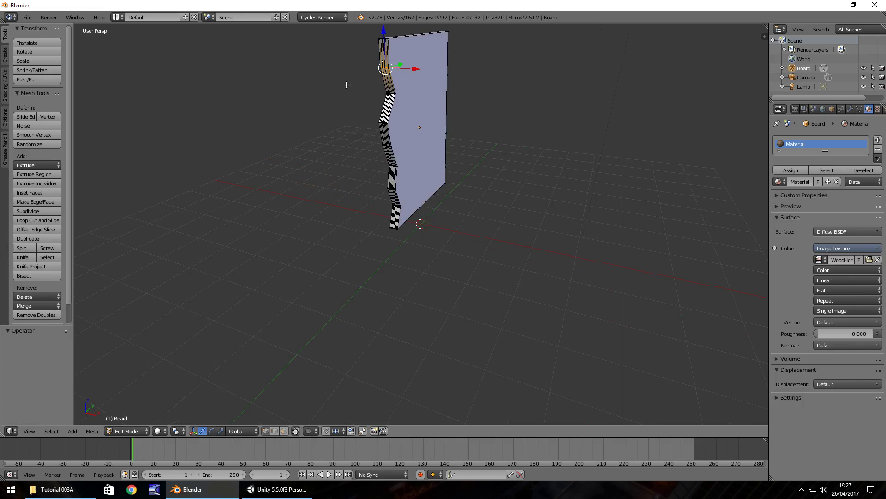
key(a)
key(c)
click(397, 68)
right_click(409, 66)
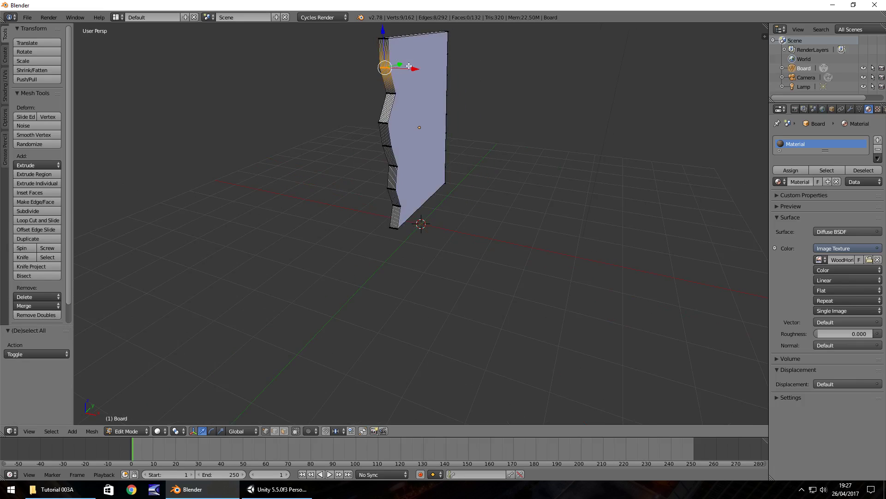
drag(400, 62, 406, 61)
middle_drag(467, 90, 421, 78)
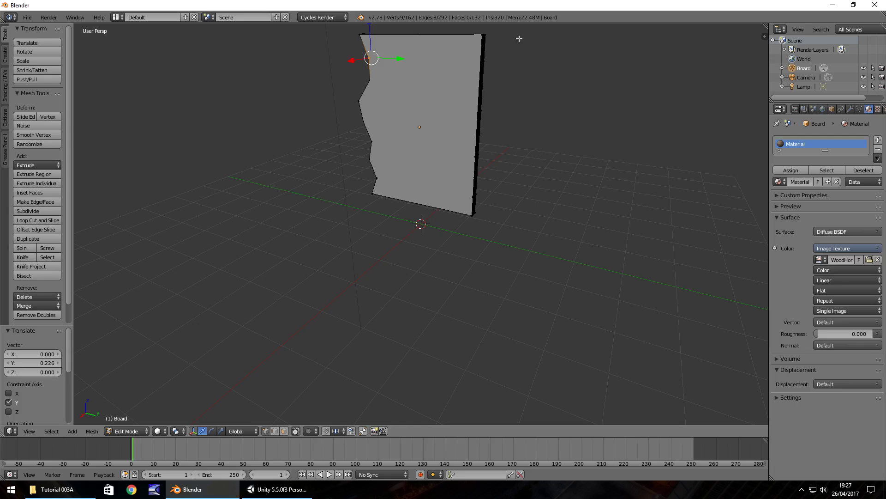
Step: Select a first group of right-edge vertices and shift it along Y
middle_drag(508, 54, 487, 56)
key(a)
key(c)
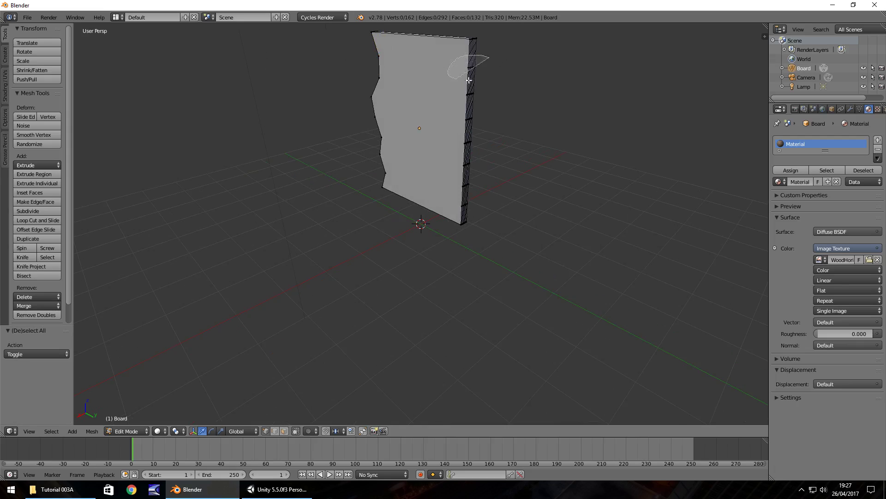
click(471, 70)
right_click(493, 71)
drag(493, 71, 503, 102)
key(a)
key(b)
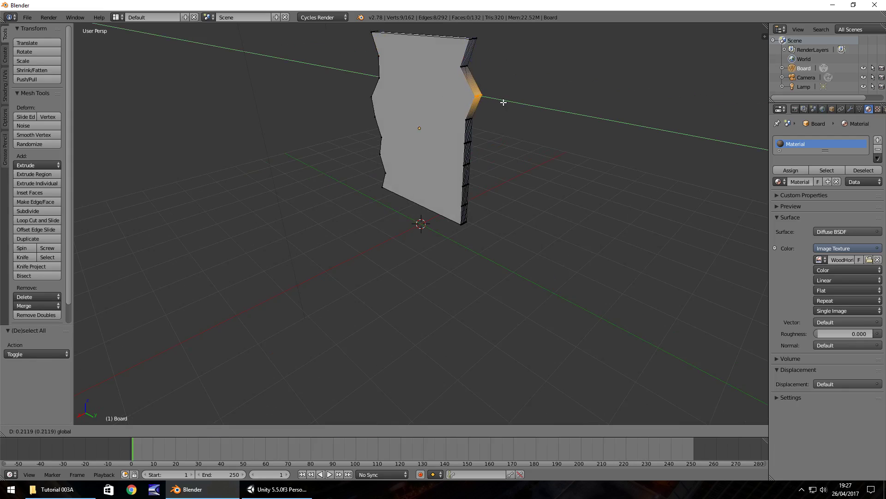
click(504, 102)
Step: Box-select the next right-edge vertices and move them along Y
key(a)
mouse_move(497, 114)
middle_down()
mouse_move(501, 127)
mouse_move(489, 109)
middle_up()
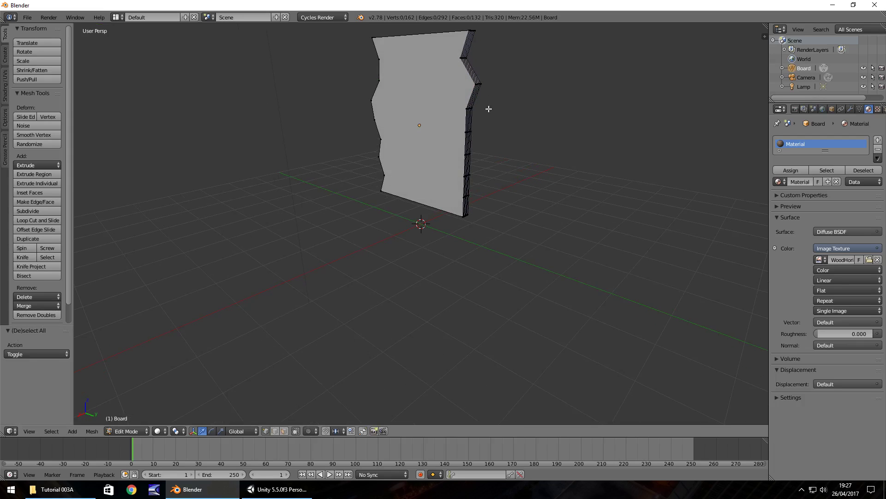
key(b)
drag(490, 99, 484, 159)
key(g)
key(y)
click(493, 112)
Step: Box-select nine more right-edge vertices and move them along Y
key(a)
key(b)
key(g)
key(y)
click(495, 147)
key(a)
key(b)
Step: Select nine lower right-edge vertices, undo a stray change, and deselect everything
key(a)
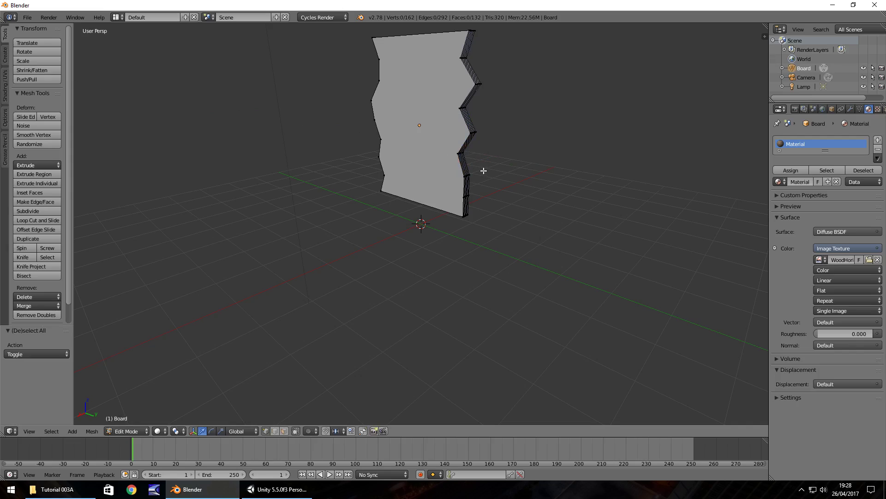
key(b)
drag(457, 152, 486, 203)
key(a)
key(ctrl+z)
key(a)
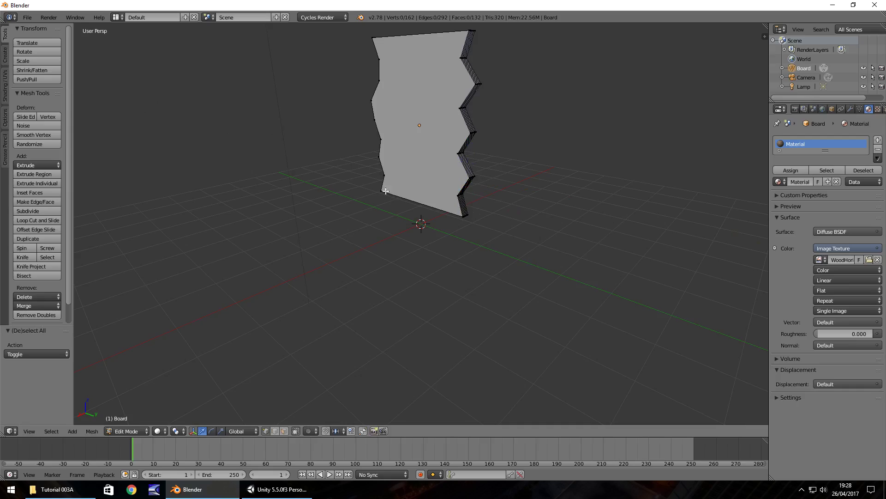
middle_drag(386, 191, 406, 188)
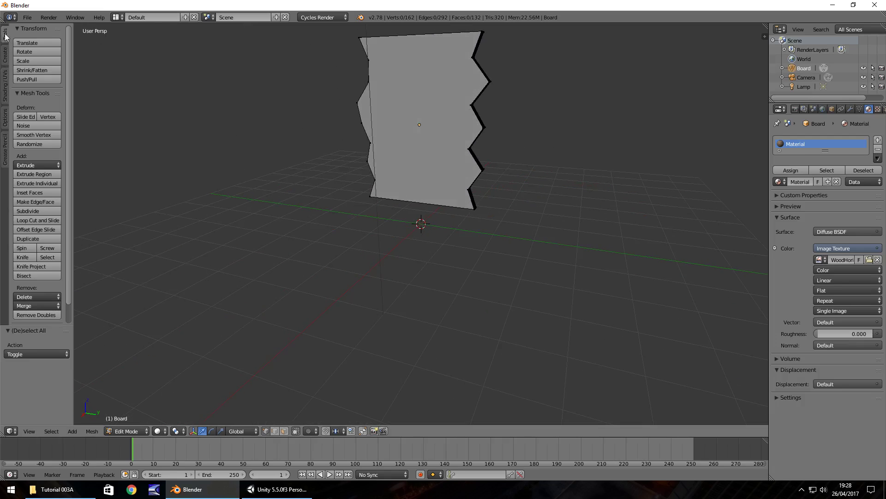
Step: Add a cylinder at the 3D cursor inside the board mesh and raise it
click(4, 55)
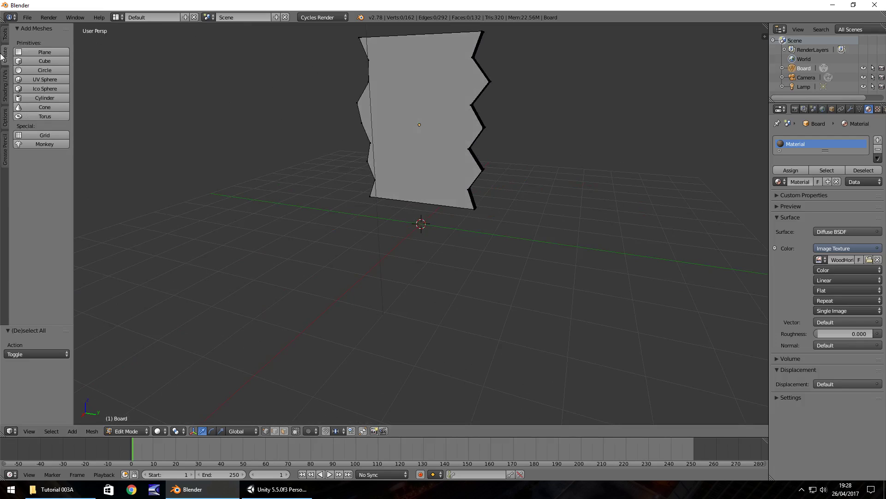
click(46, 97)
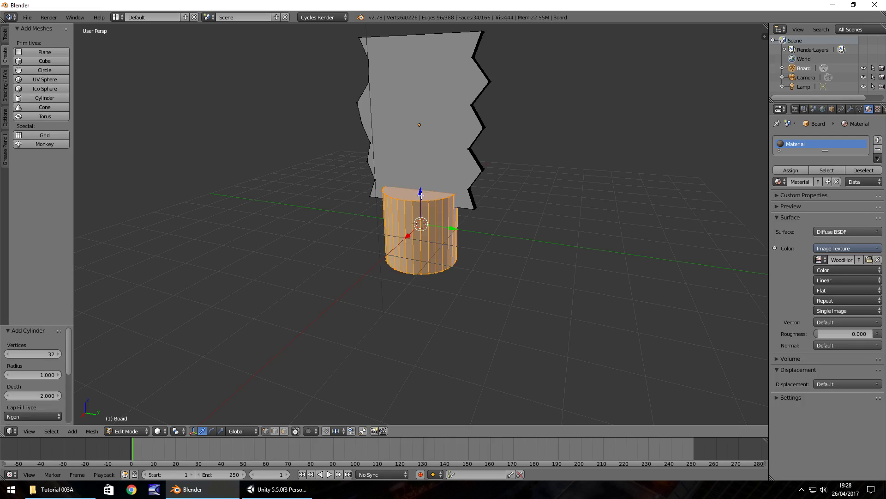
drag(421, 194, 408, 114)
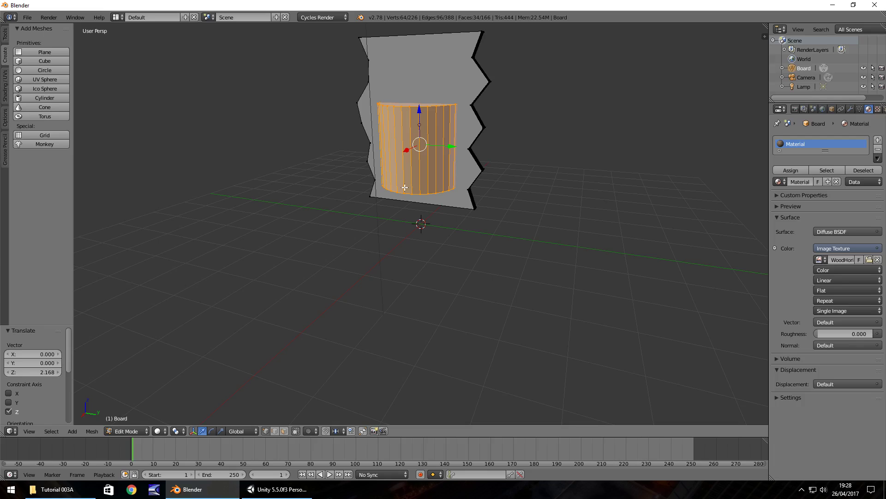
Step: Check the Board's object properties and outliner entry, then delete the cylinder's vertices
click(833, 109)
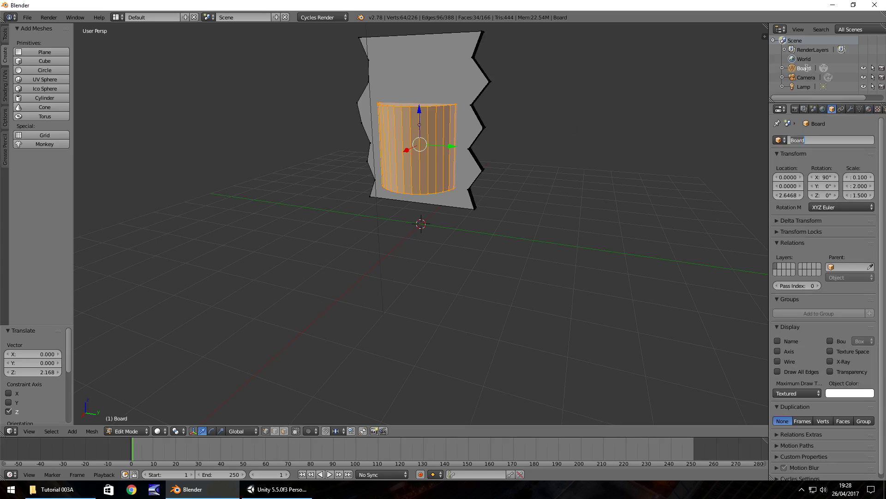
click(783, 69)
click(783, 67)
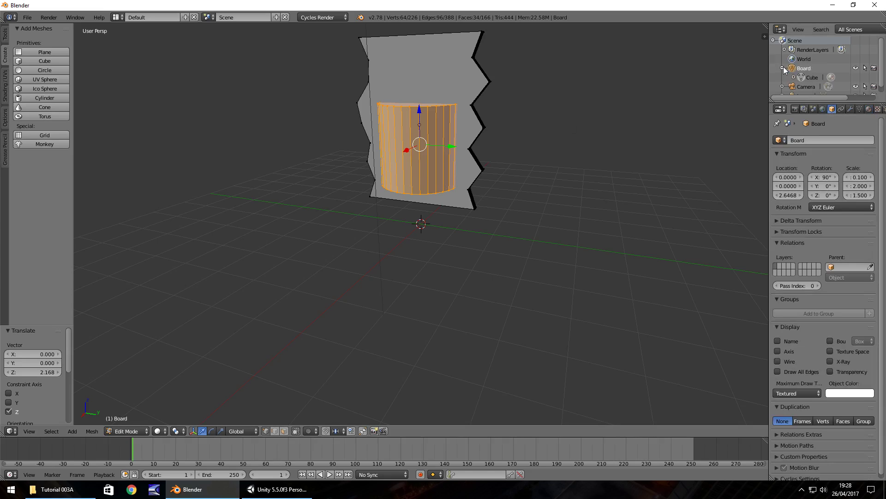
click(783, 68)
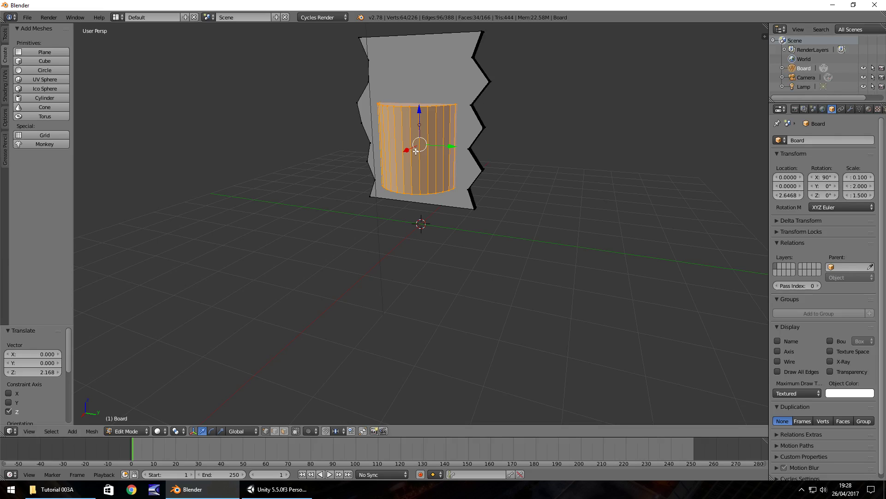
key(x)
click(458, 151)
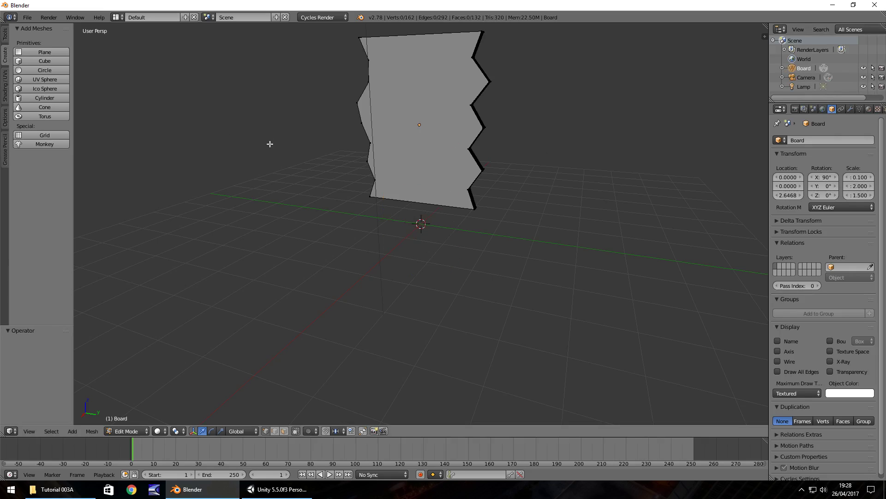
Step: Back in Object Mode, add a cylinder and name it Pole01
key(Tab)
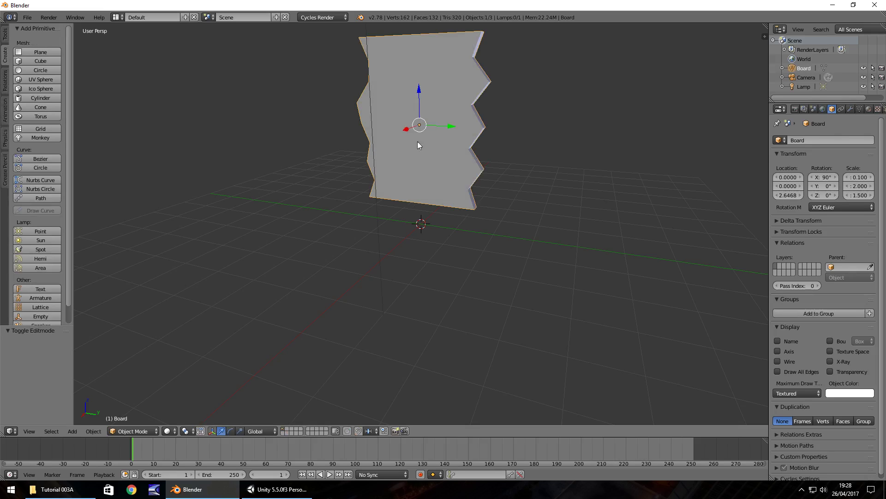
click(40, 98)
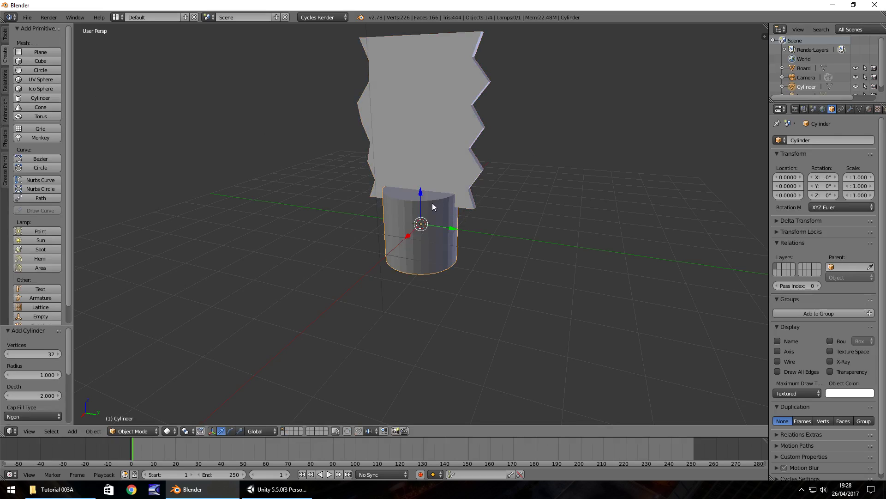
click(809, 140)
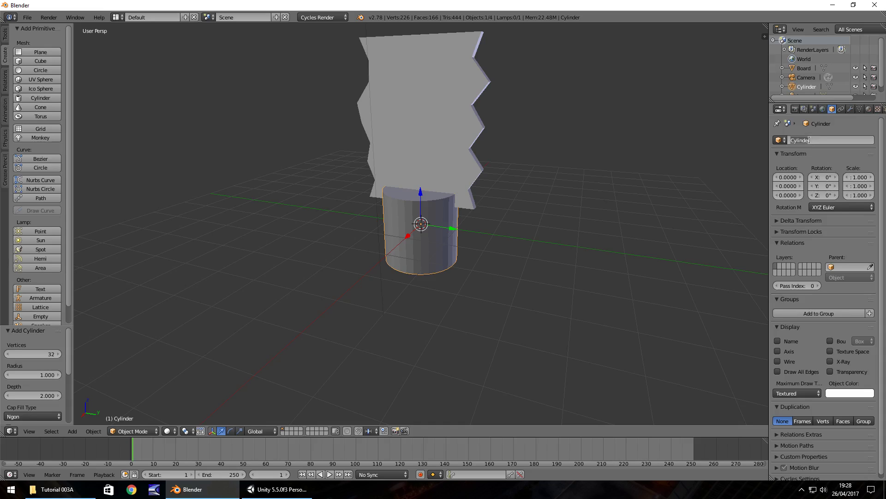
text(Pole01)
key(Return)
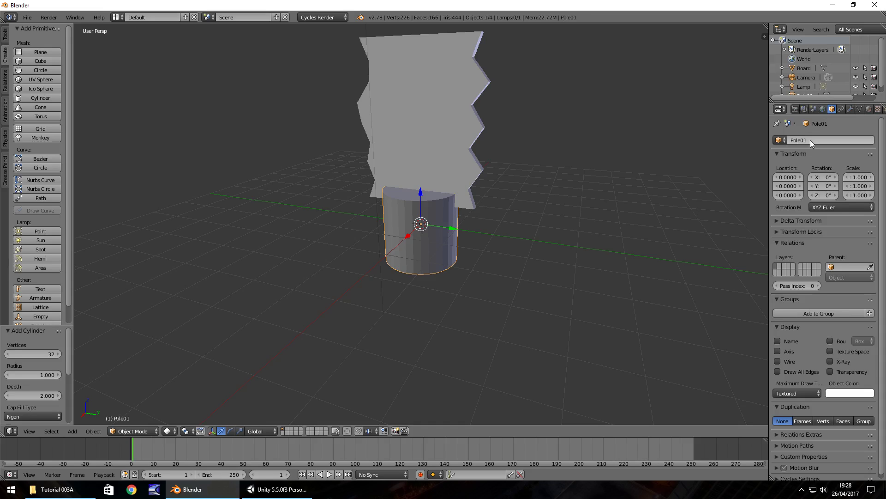
Step: Scale Pole01 to 0.15 × 0.15 × 2
click(860, 178)
text(0.15)
key(Return)
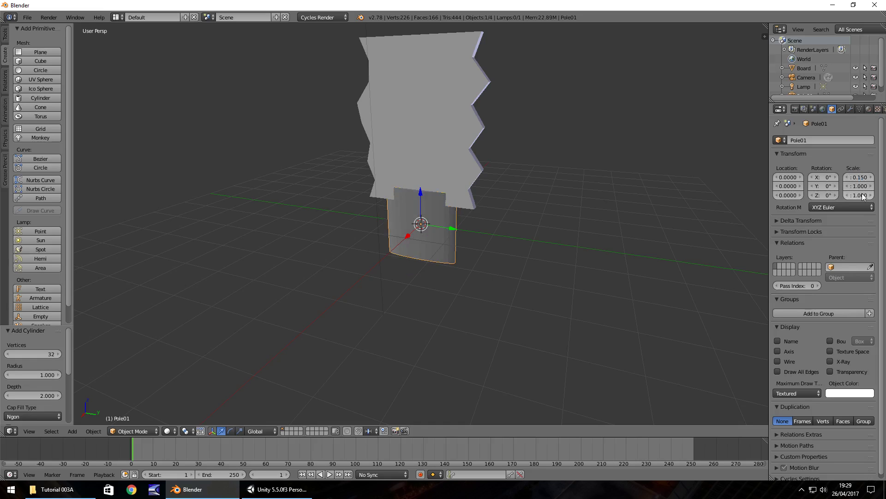
text(0.15)
key(Return)
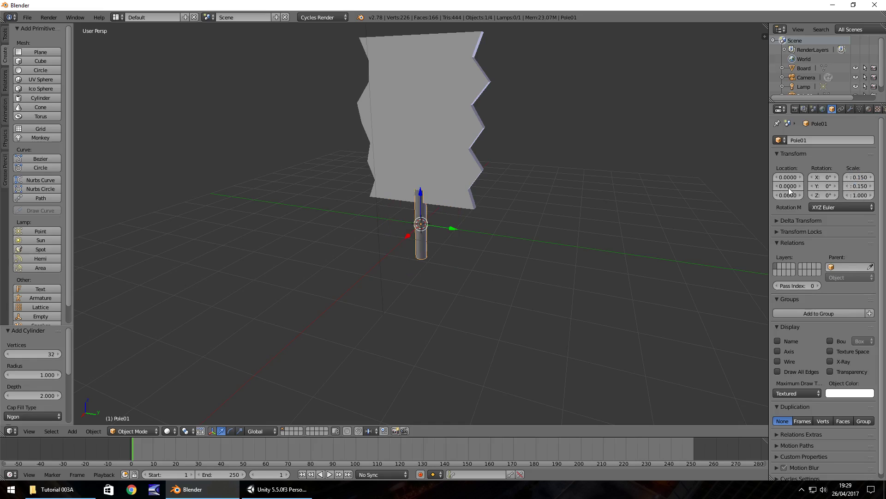
click(860, 195)
text(2)
key(Return)
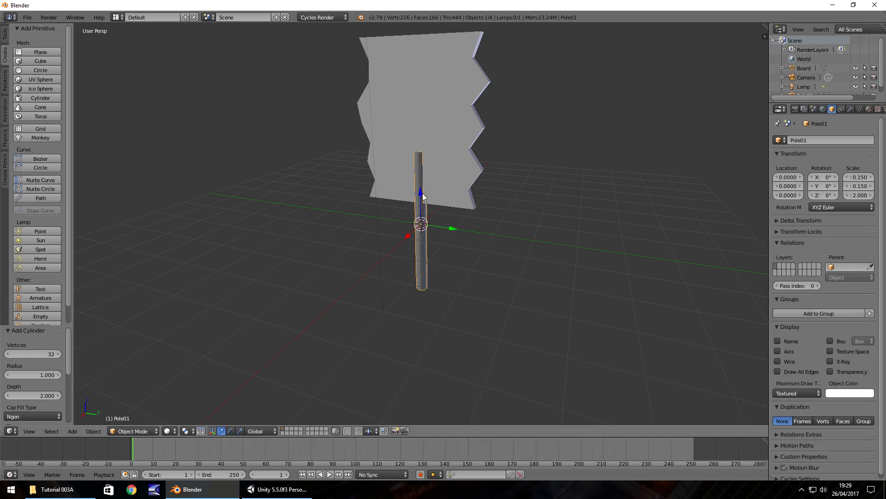
Step: Move the pole against the board's right side, to location -0.228, 0.7917, 1.6471
drag(420, 192, 422, 117)
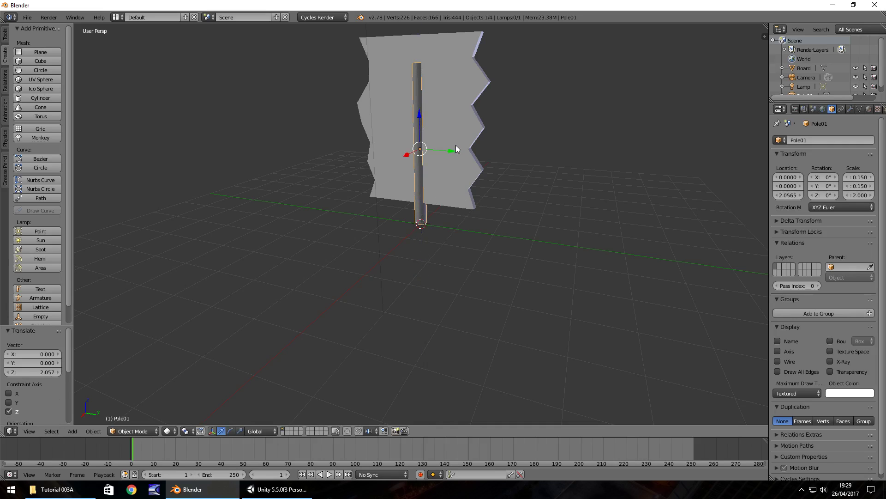
drag(456, 149, 482, 160)
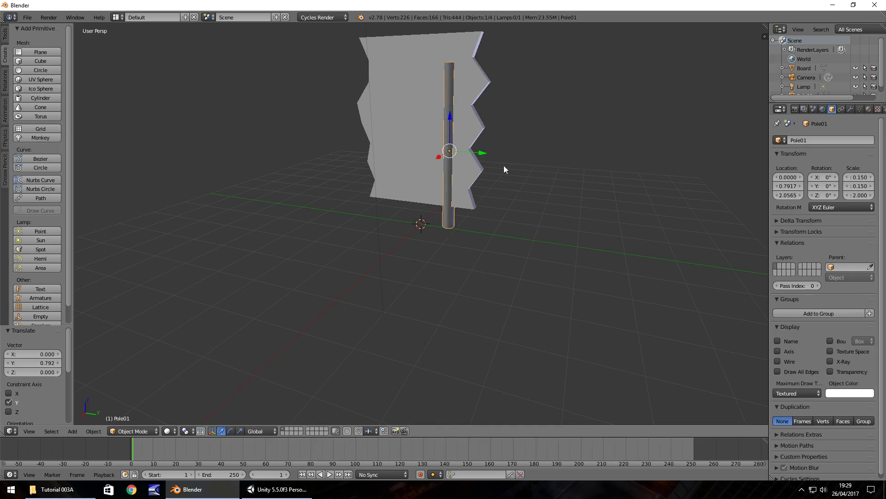
key(ctrl+z)
key(ctrl+z)
key(ctrl+shift+z)
key(ctrl+shift+z)
middle_drag(522, 193, 461, 198)
drag(390, 154, 397, 159)
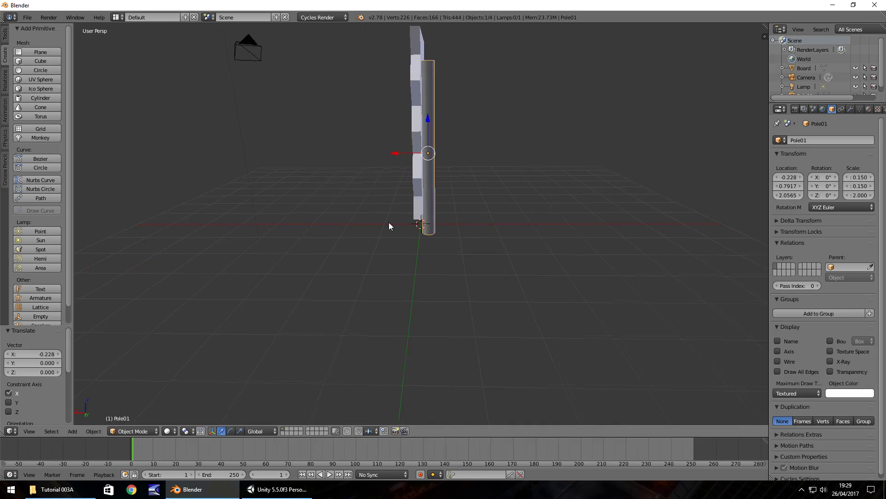
mouse_move(389, 223)
middle_down()
mouse_move(466, 185)
mouse_move(398, 225)
mouse_move(401, 215)
middle_up()
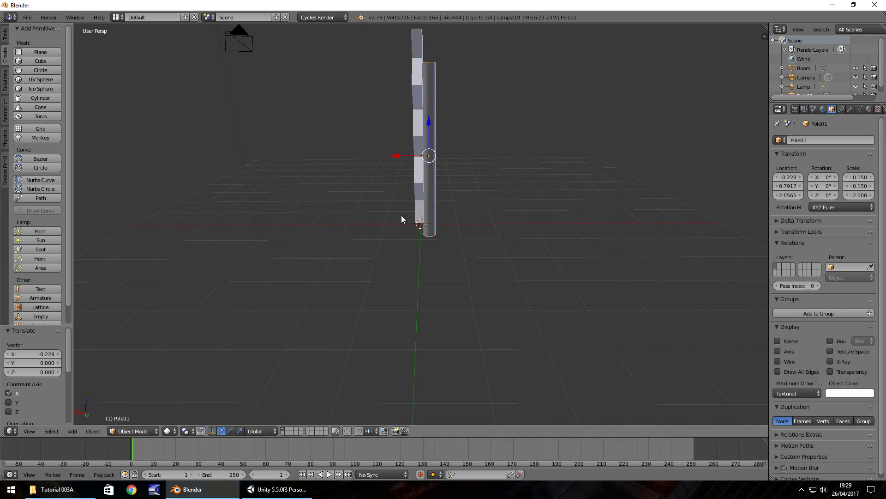
drag(430, 121, 431, 154)
middle_drag(431, 155, 330, 215)
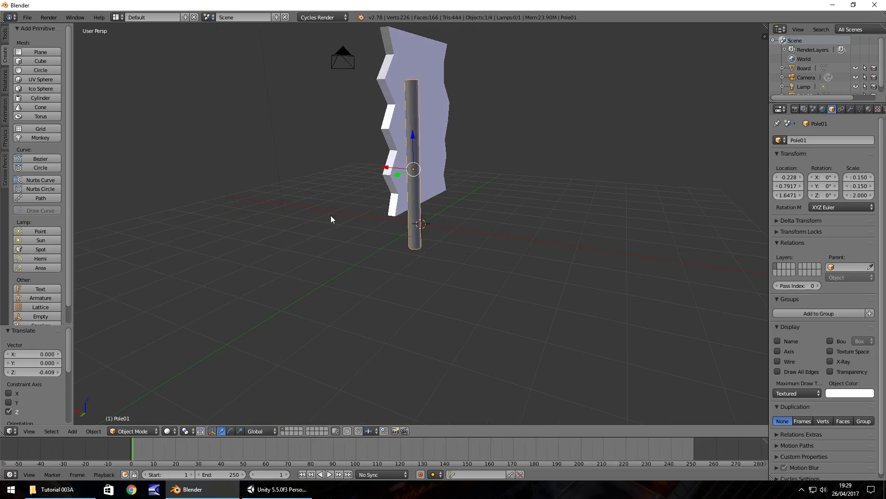
Step: Give Pole01 a new Material.001 whose colour is an Image Texture of WoodVertical.jpg
click(869, 109)
click(818, 170)
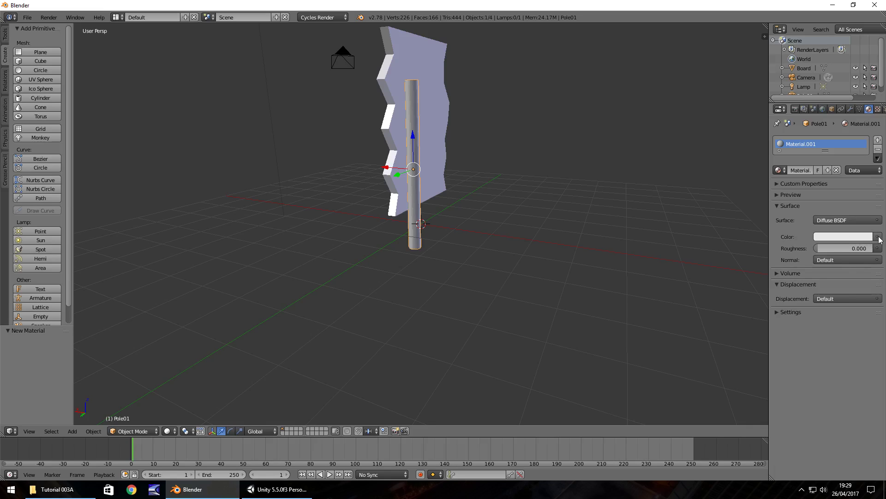
click(880, 239)
click(691, 158)
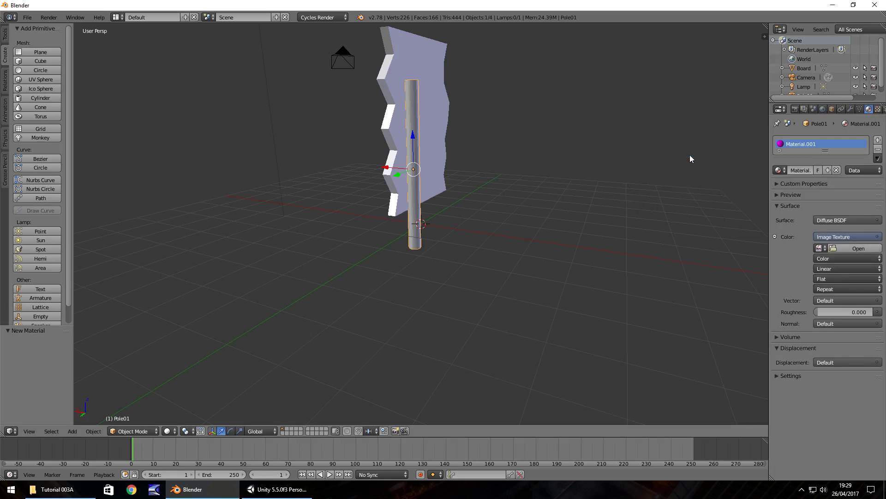
click(859, 248)
click(33, 181)
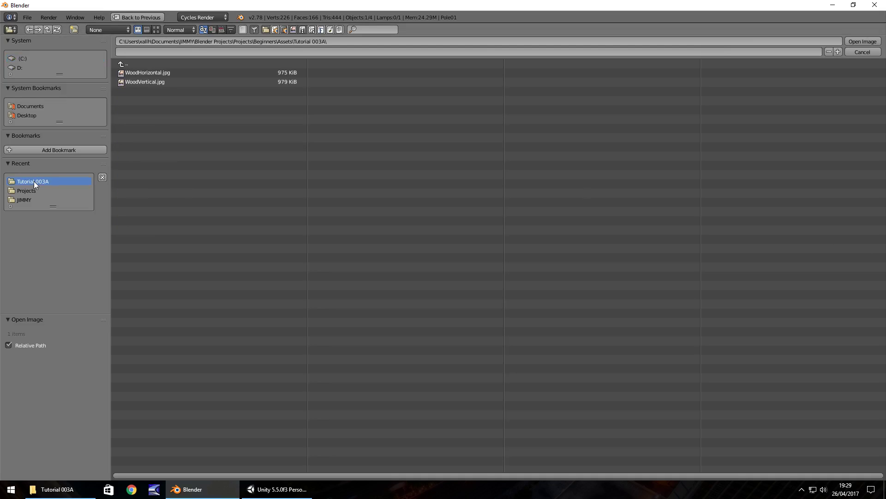
double_click(142, 82)
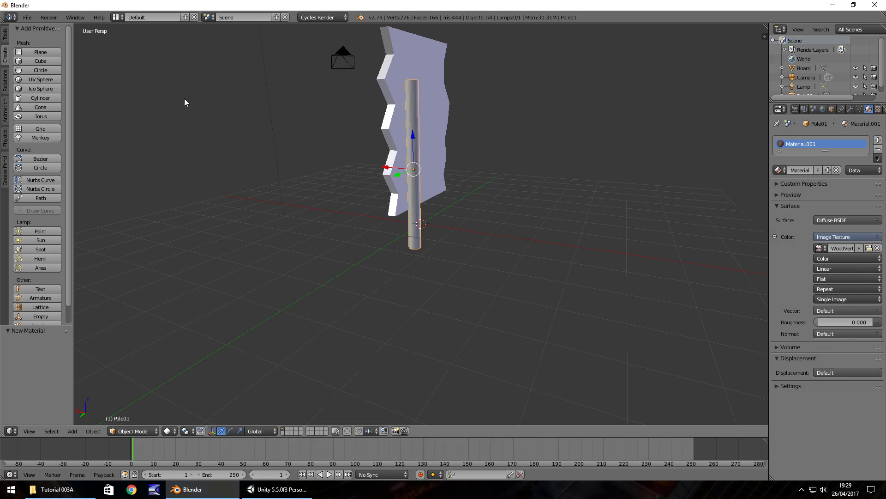
click(116, 17)
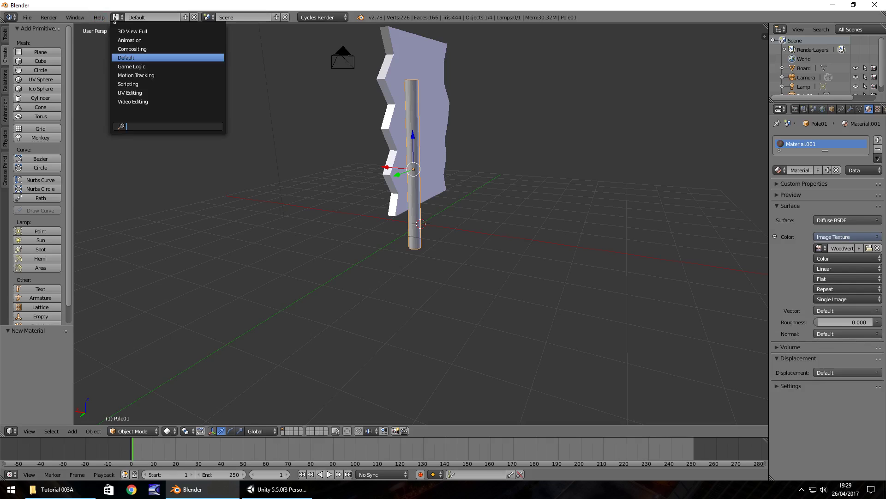
Step: In the UV Editing layout, swap WoodHorizontal.jpg for WoodVertical.jpg in the image editor
click(143, 93)
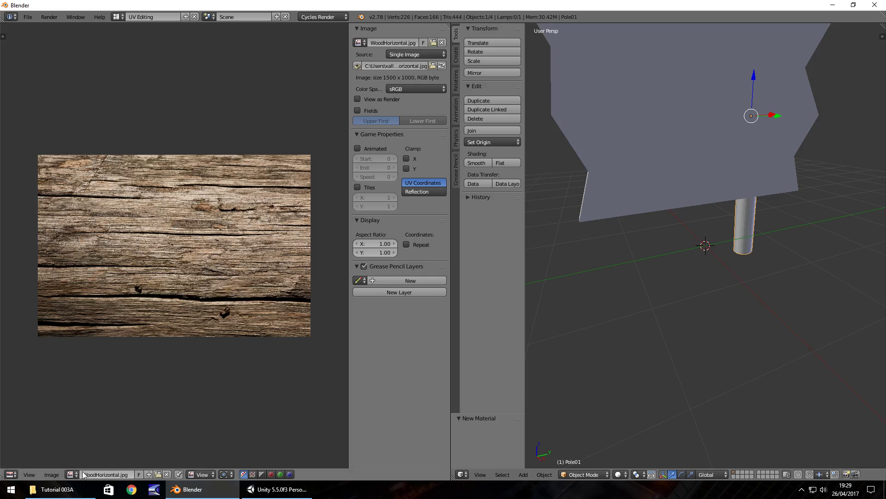
click(166, 474)
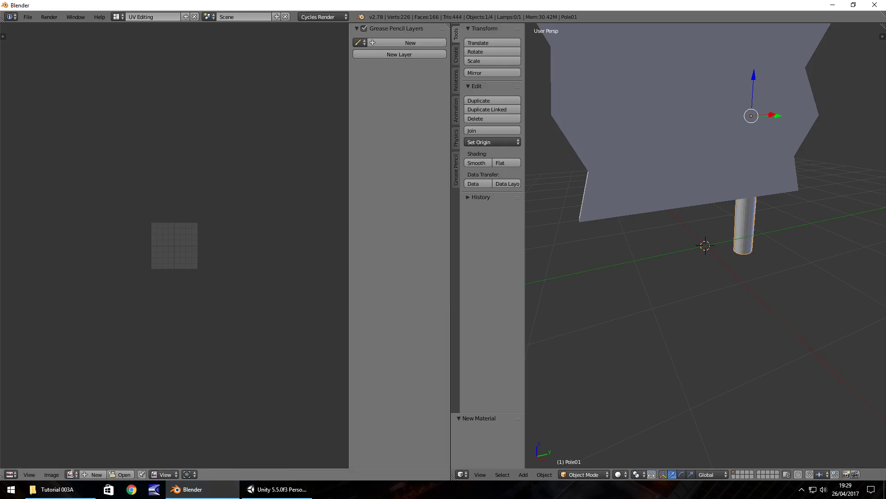
click(73, 475)
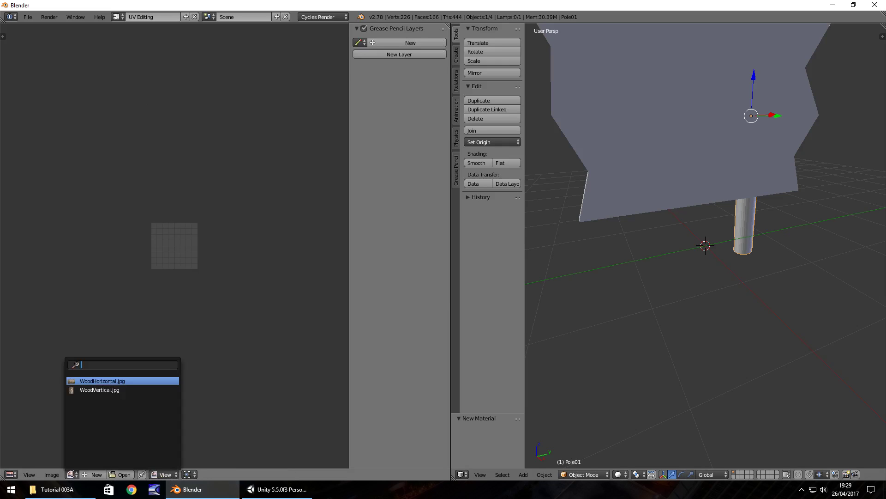
click(97, 390)
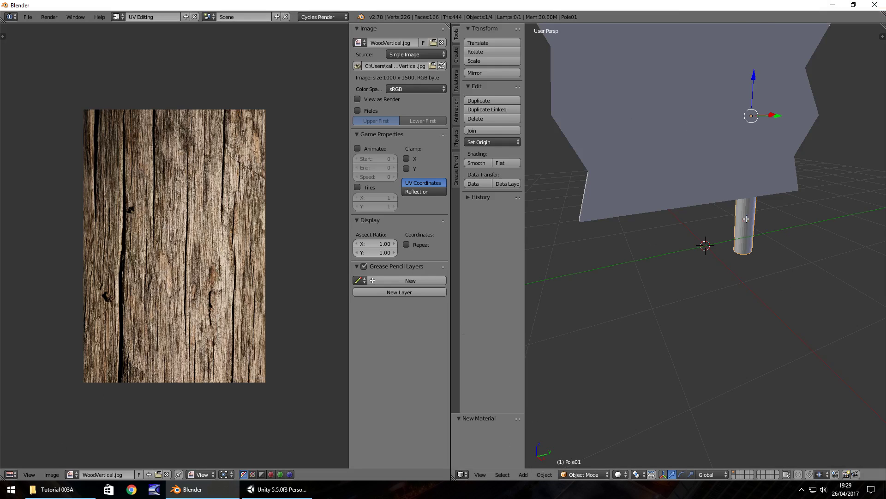
Step: Unwrap the pole's mesh in Edit Mode with Smart UV Project
key(Tab)
click(540, 474)
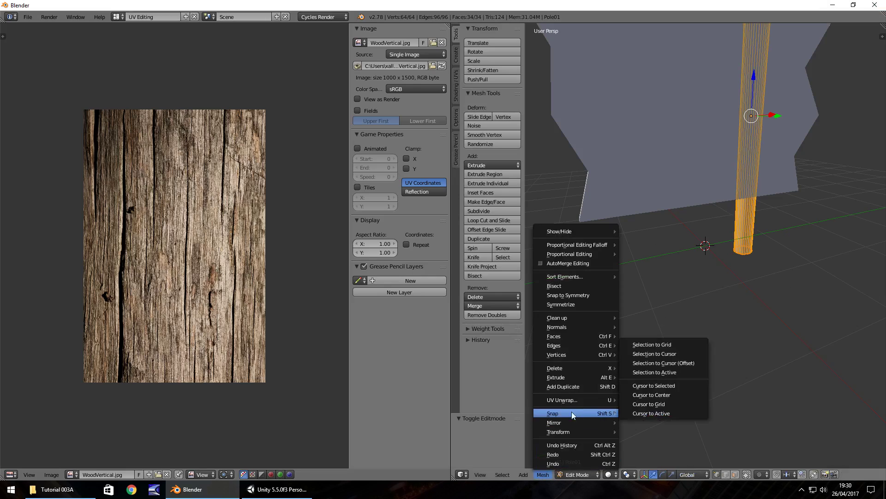
mouse_move(560, 399)
click(656, 313)
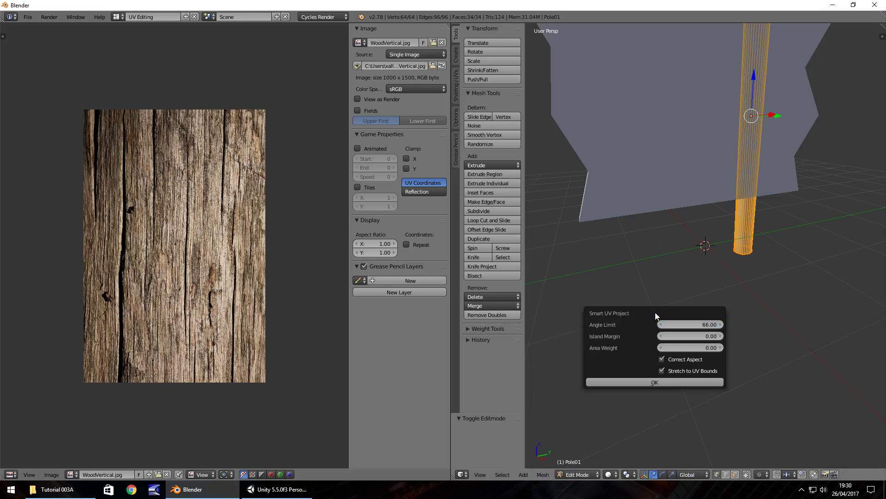
click(656, 382)
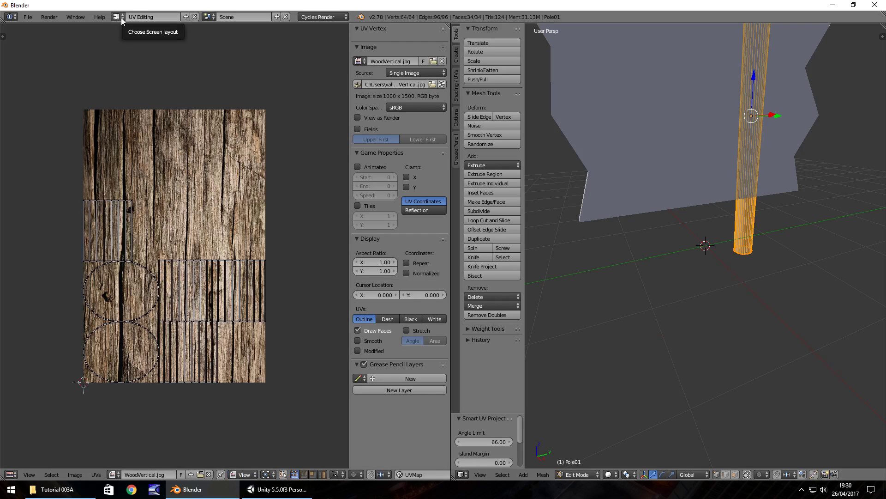
click(117, 17)
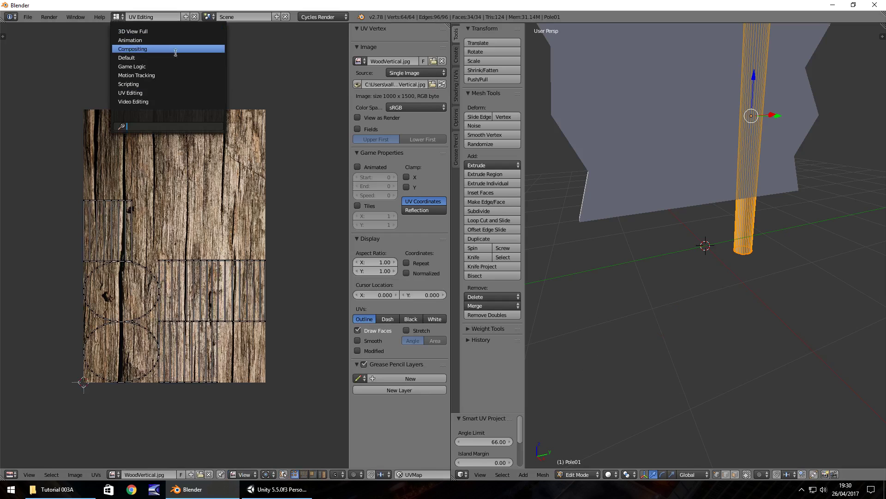
Step: Return to the Default layout and leave Edit Mode for Object Mode
click(127, 58)
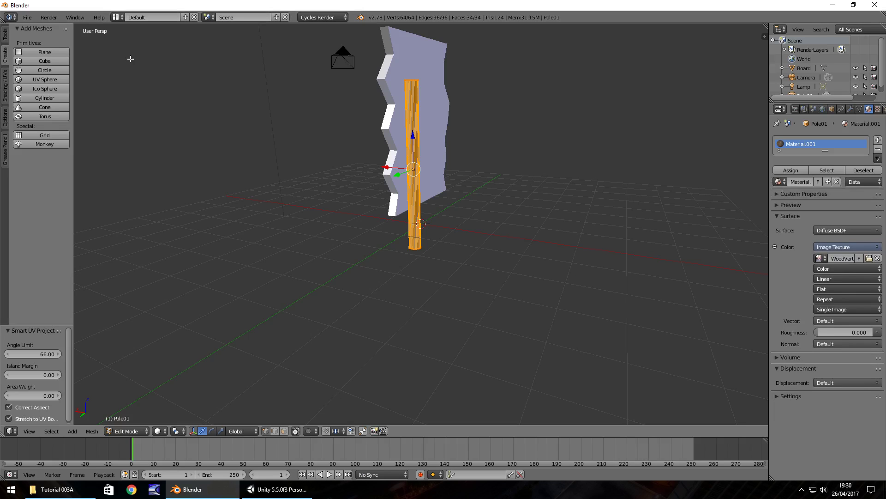
middle_drag(319, 178, 289, 174)
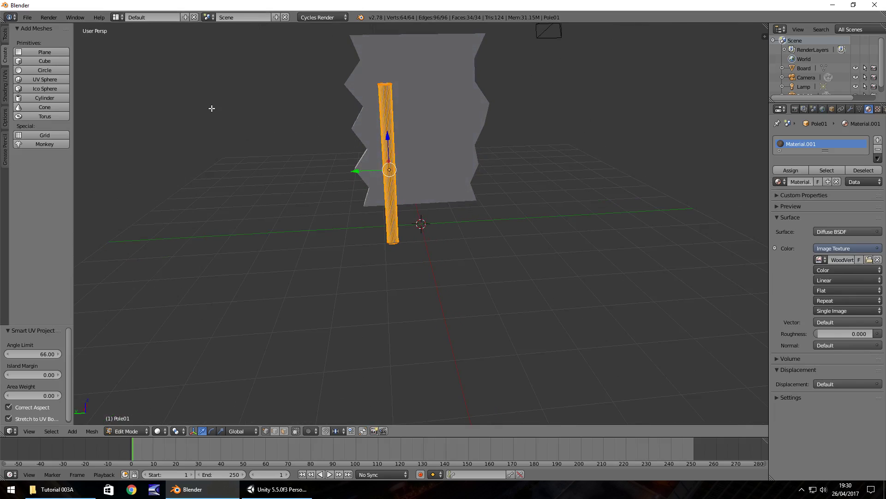
key(Tab)
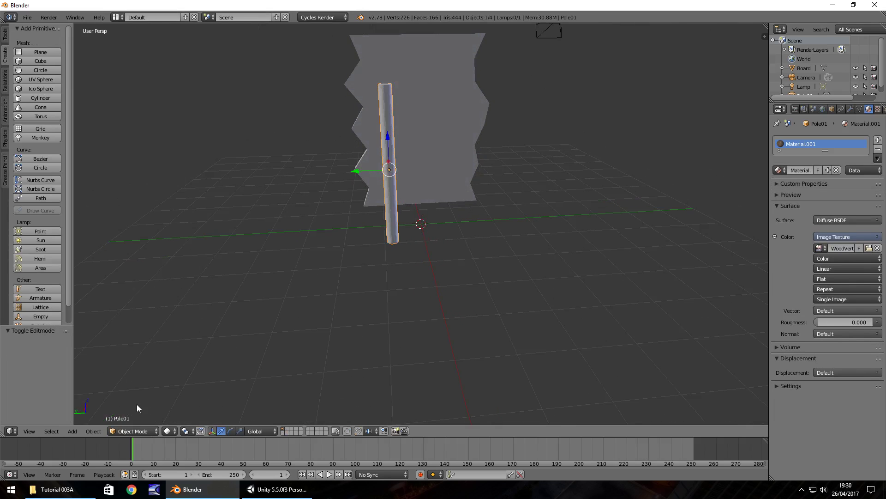
Step: Duplicate the pole and shift the copy -1.677 along Y to the board's other side
click(96, 432)
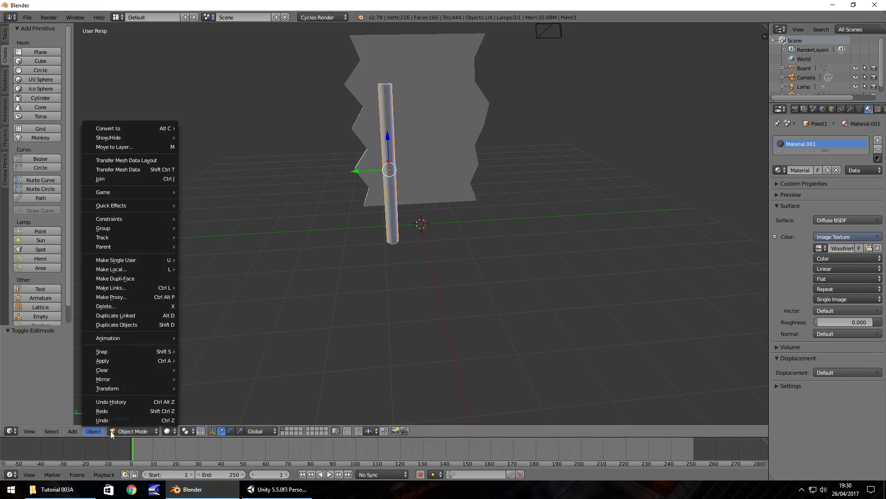
click(111, 324)
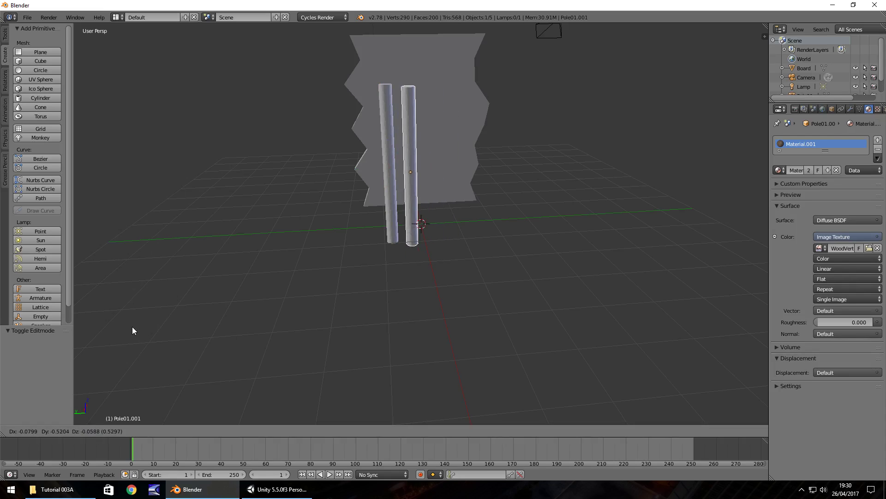
key(y)
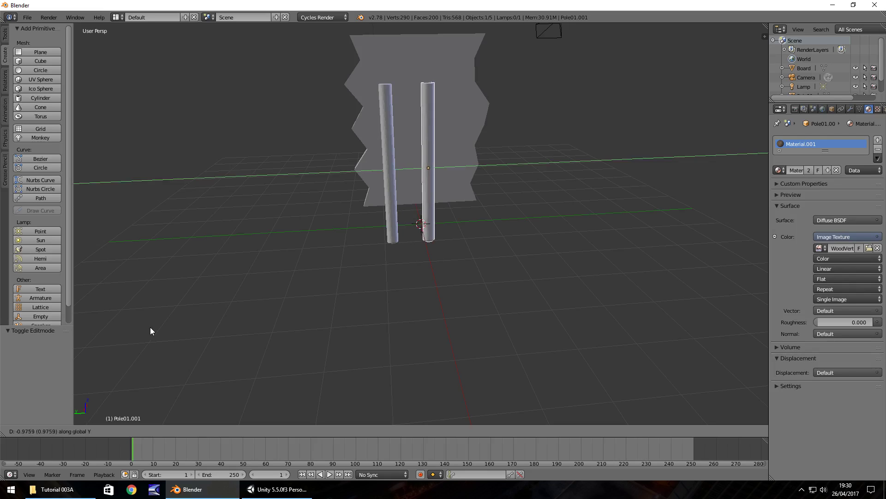
click(174, 334)
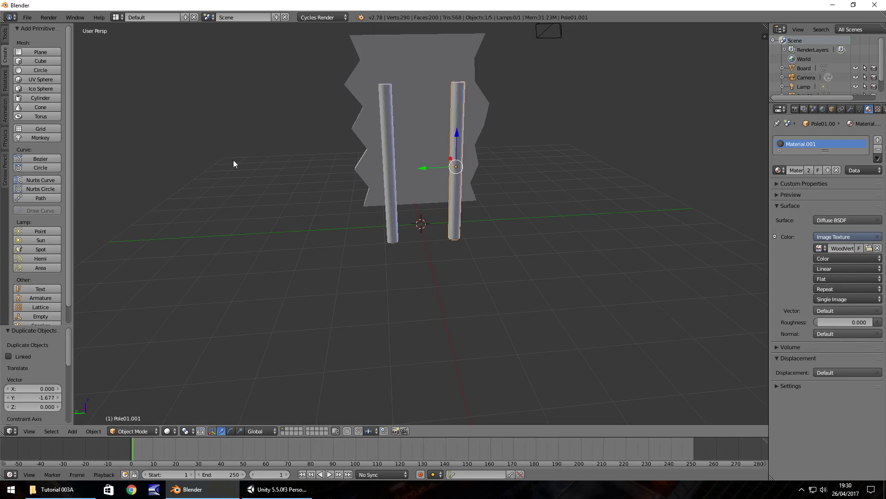
middle_drag(234, 159, 470, 154)
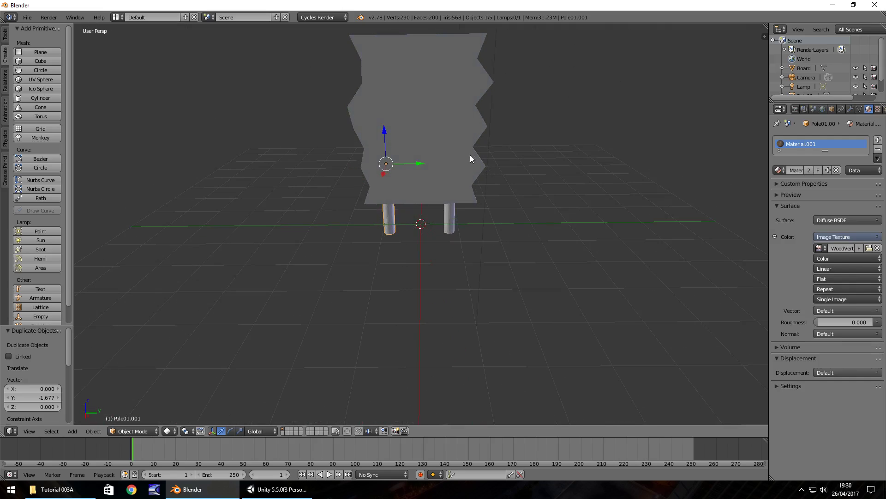
click(245, 493)
click(188, 490)
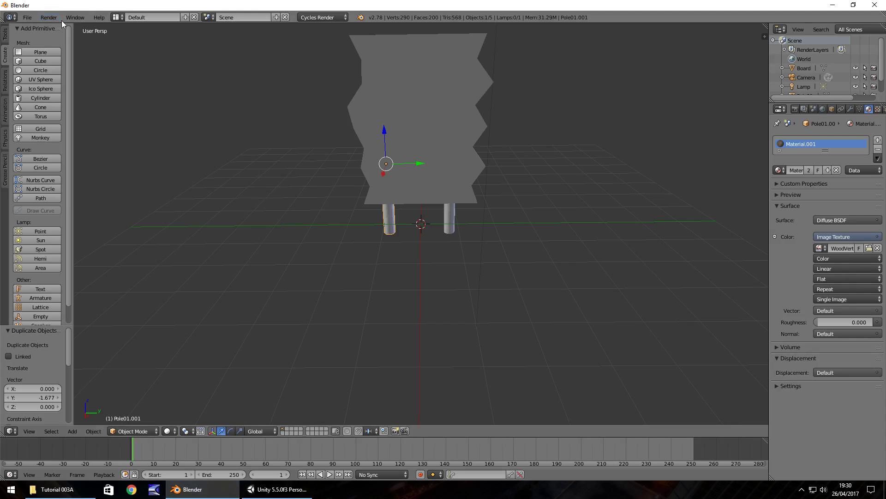
click(171, 431)
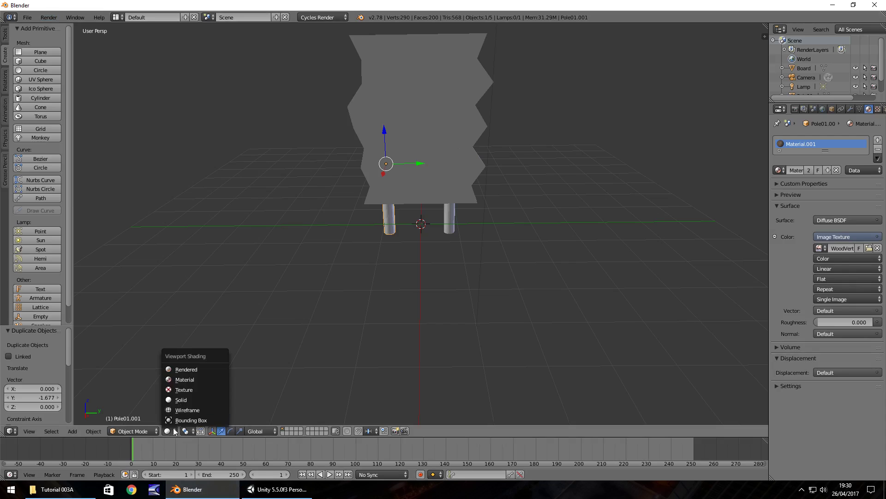
click(186, 370)
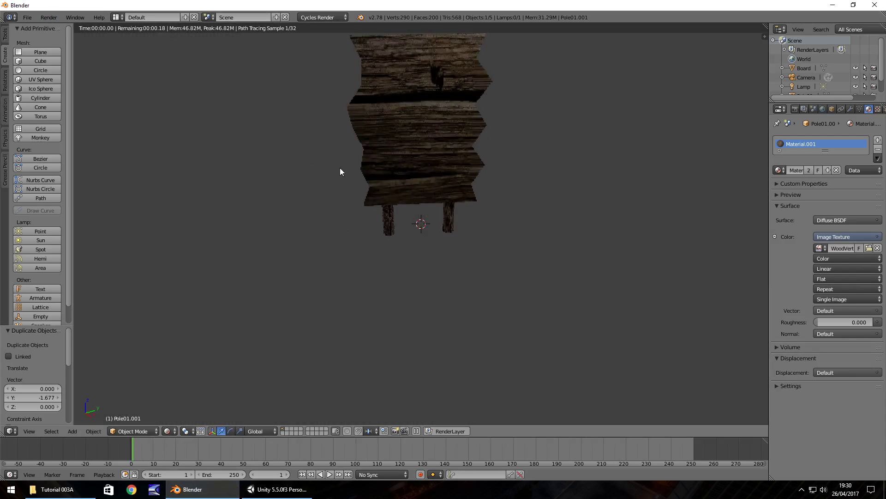
middle_drag(340, 167, 449, 170)
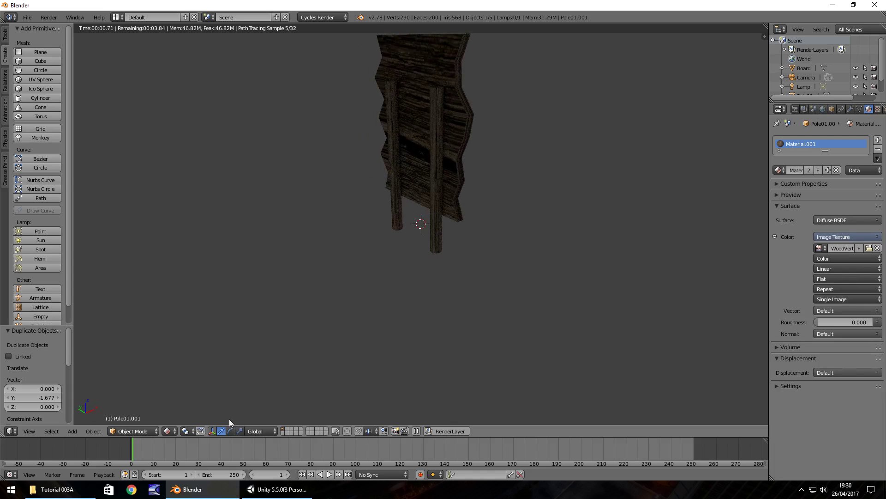
click(168, 432)
click(183, 402)
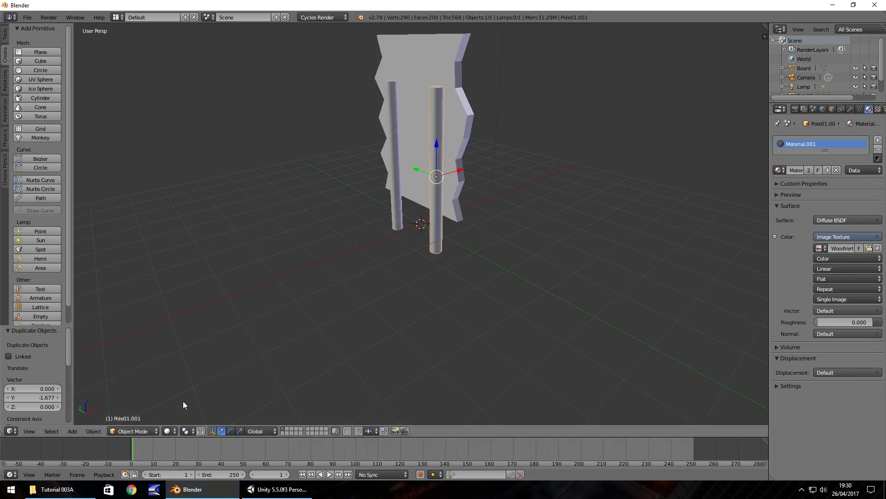
Step: Export the scene as untitled.fbx into Projects > Beginners > Assets > Tutorial 003A
click(28, 17)
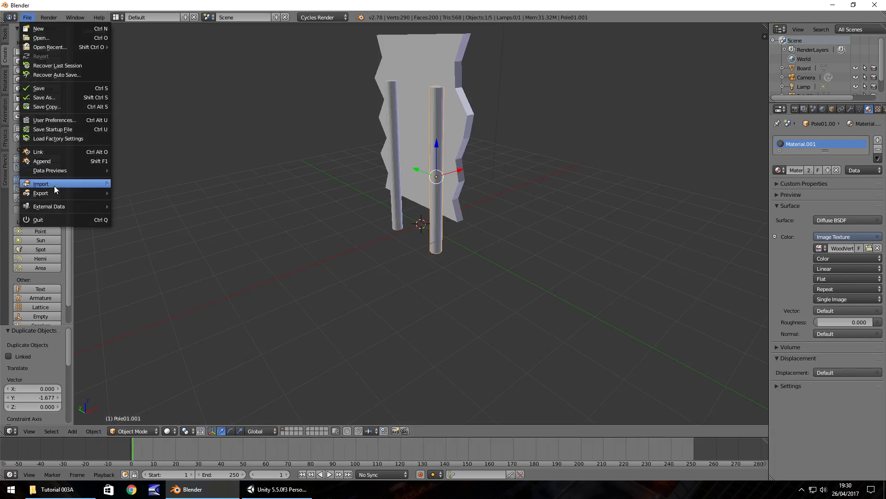
mouse_move(53, 195)
click(153, 219)
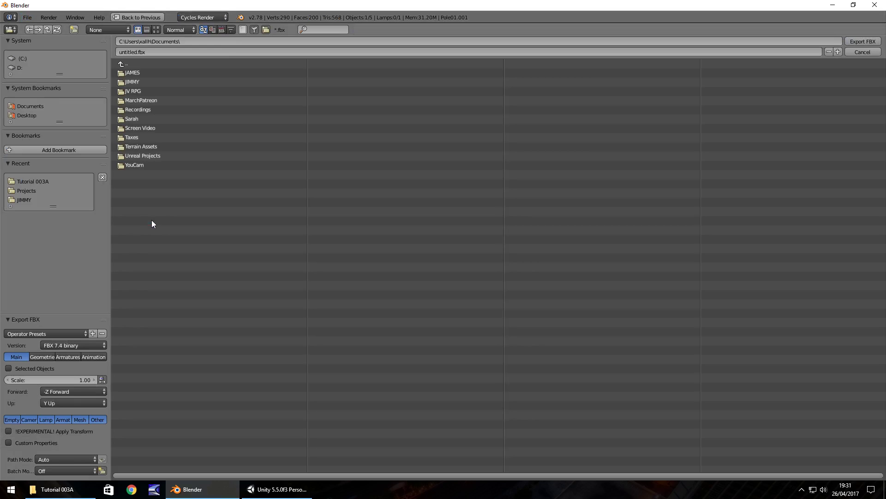
click(26, 191)
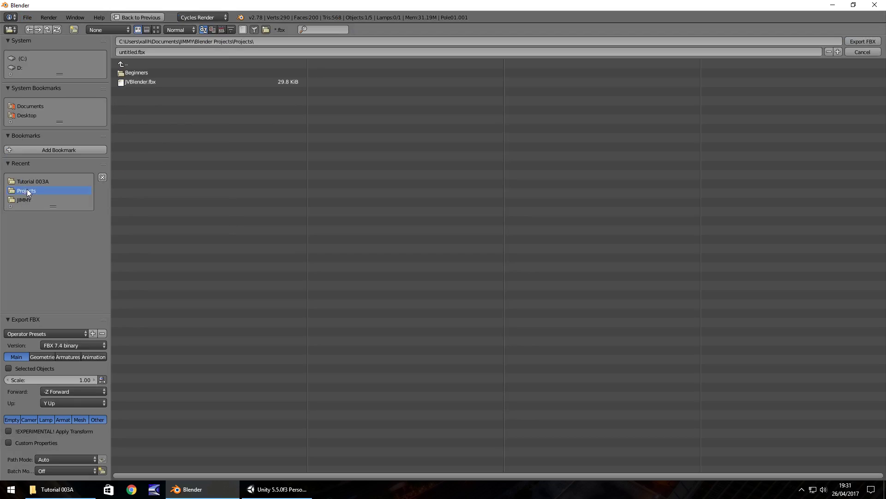
click(143, 73)
click(138, 73)
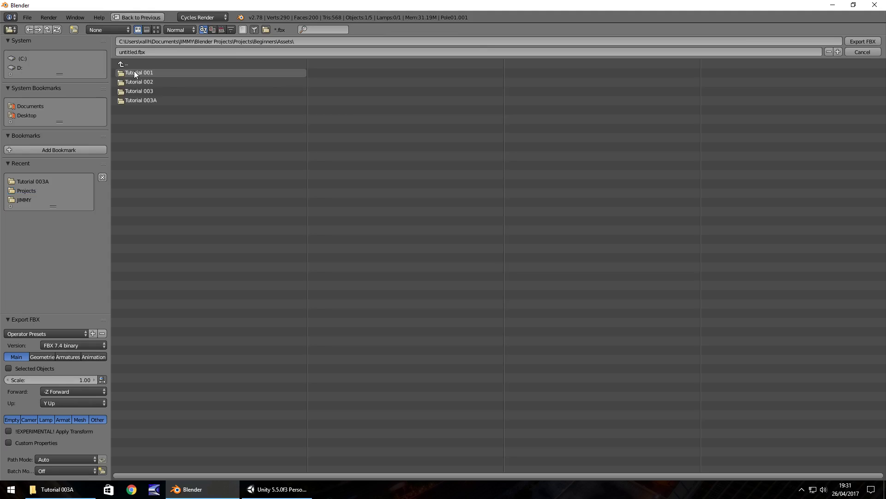
click(142, 101)
click(172, 52)
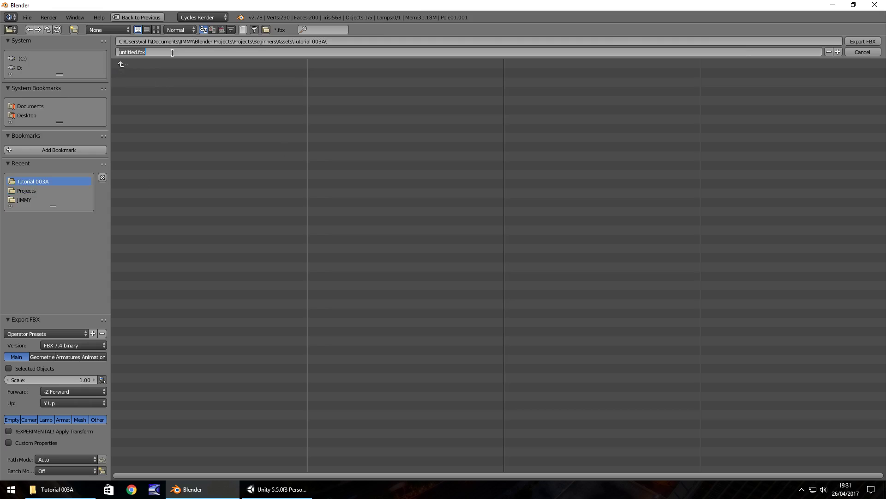
click(865, 41)
click(864, 41)
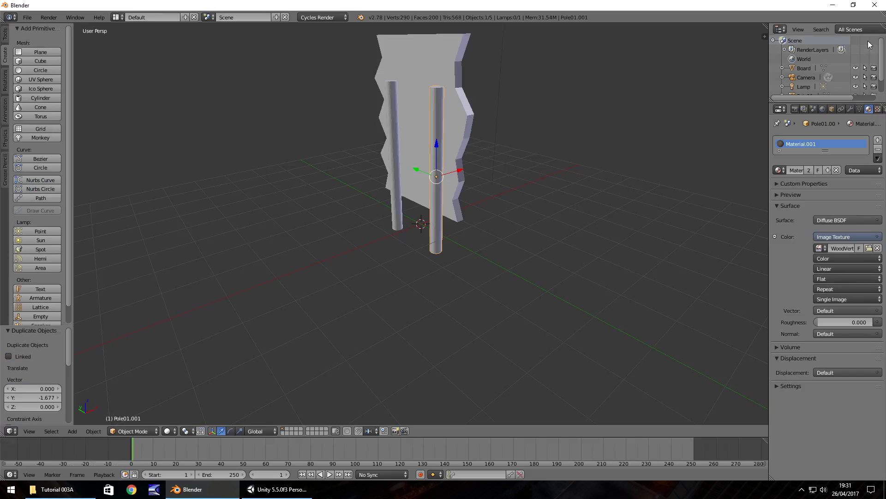
Step: Drag untitled.fbx from the Tutorial 003A folder into Unity's Area01 scene and orbit around it
click(57, 489)
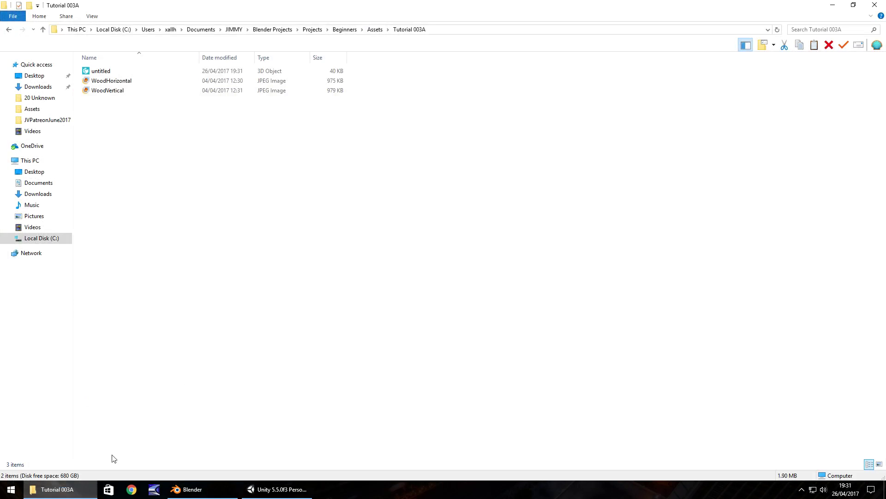
drag(103, 71, 522, 245)
alt+drag(636, 193, 562, 202)
alt+drag(318, 232, 366, 239)
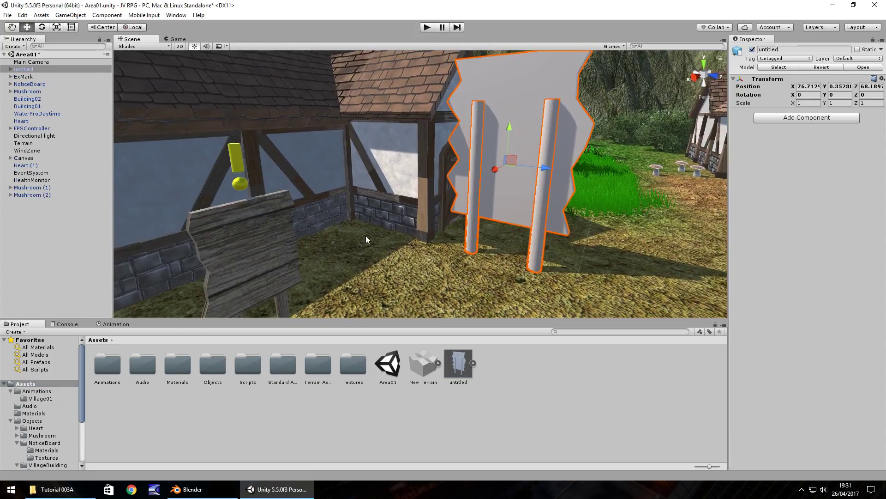
Step: Import WoodHorizontal.jpg and WoodVertical.jpg from Tutorial 003A into Unity's Assets
click(472, 362)
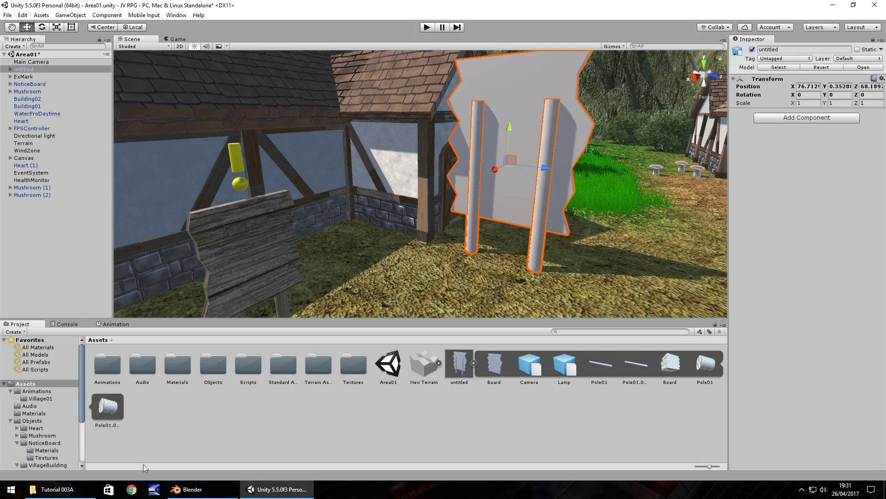
click(75, 493)
drag(132, 115, 172, 400)
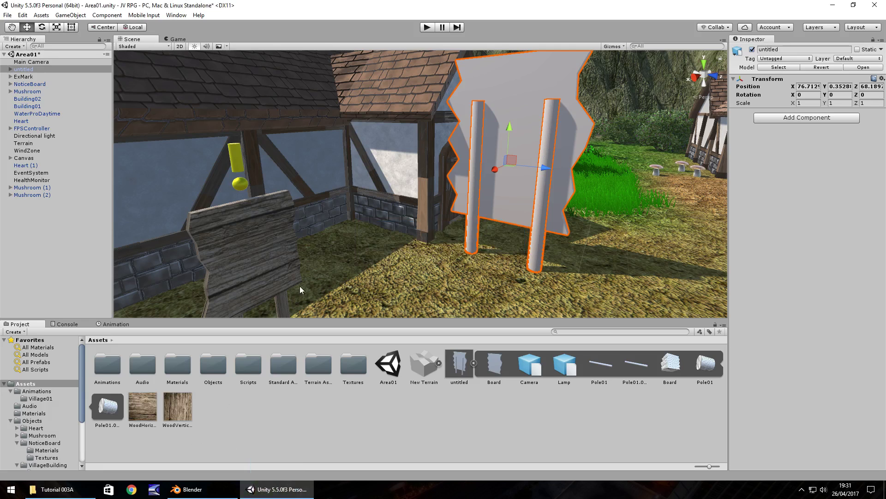
Step: Apply WoodHorizontal to the board and WoodVertical to both poles
drag(142, 406, 510, 74)
drag(182, 407, 480, 180)
drag(178, 406, 541, 218)
middle_drag(541, 219, 584, 211)
right_drag(584, 211, 439, 268)
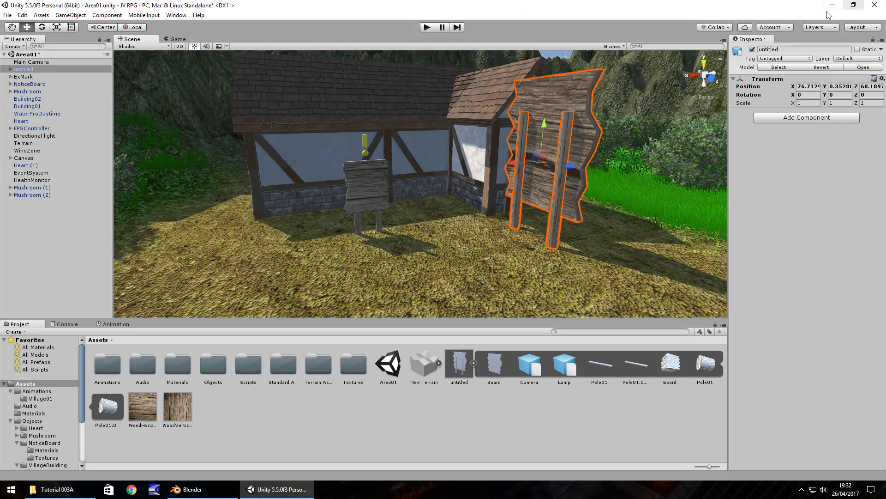
Step: Switch from Unity back to the Blender notice board scene
click(189, 489)
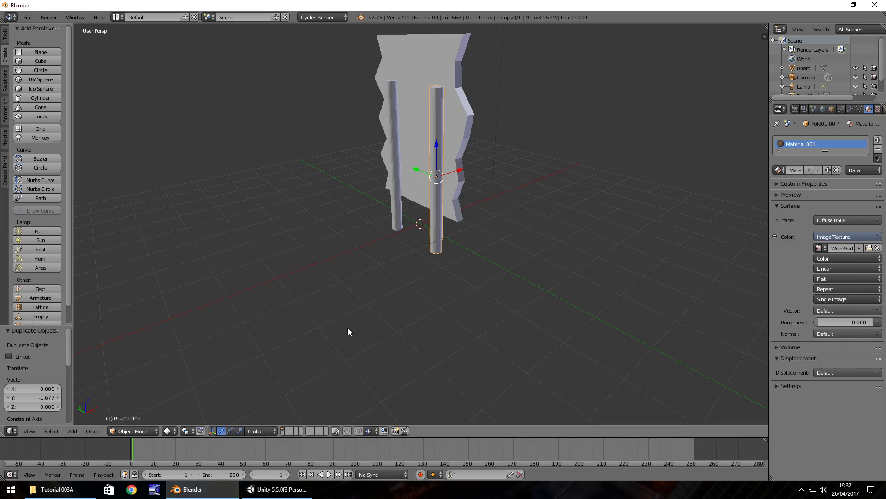